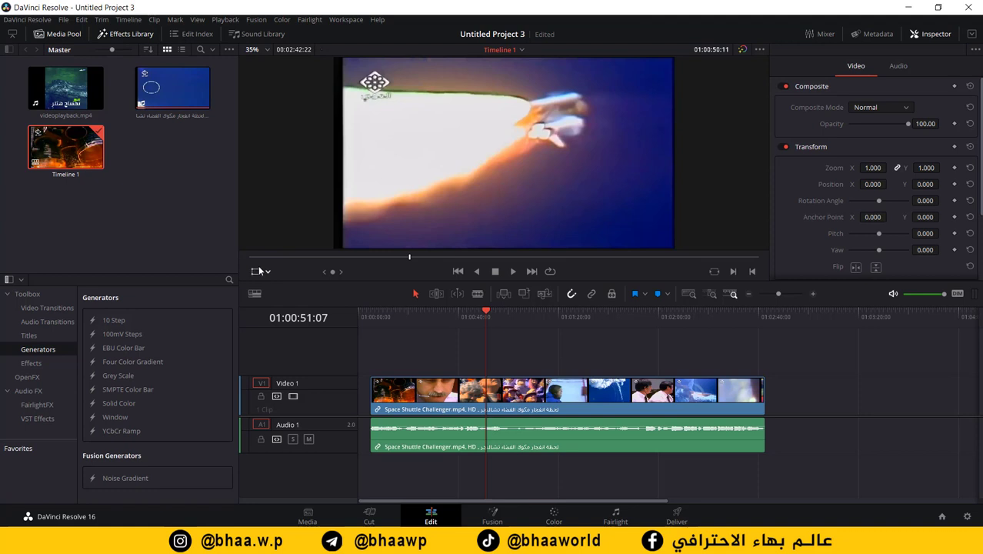
# Step: Show the Transform handles in the viewer and scale the Space Shuttle Challenger clip down to a zoom of about 0.543
pyautogui.click(269, 272)
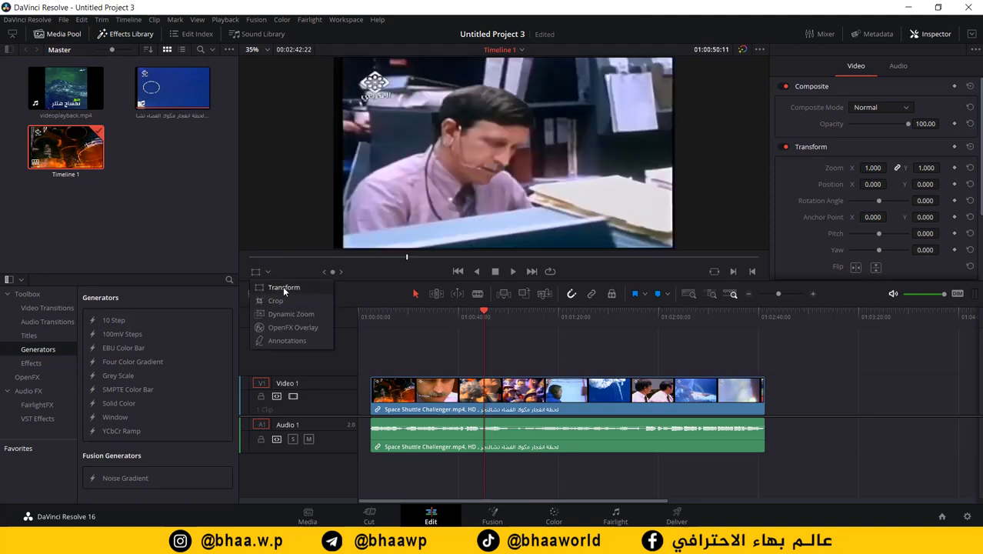
pyautogui.click(282, 290)
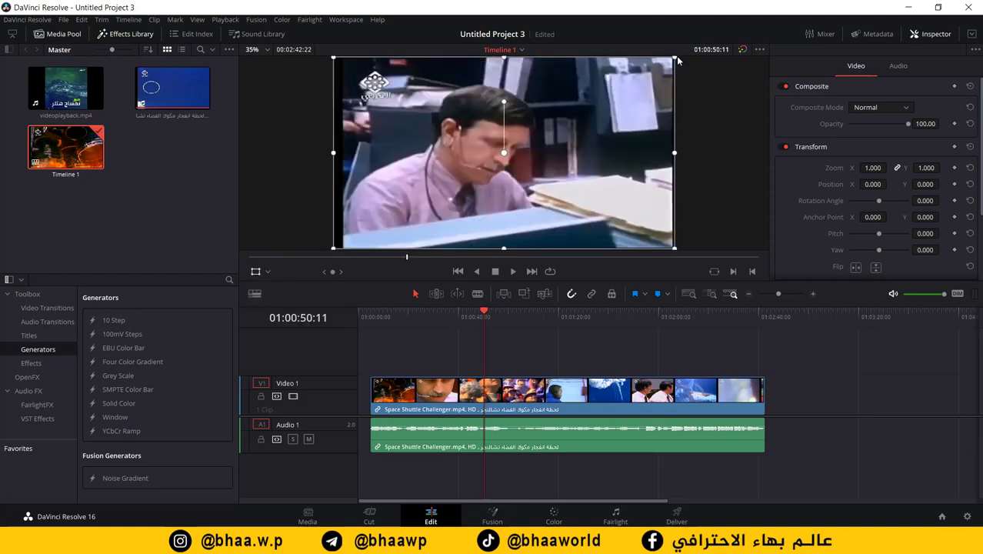
pyautogui.moveTo(677, 60); pyautogui.dragTo(613, 100)
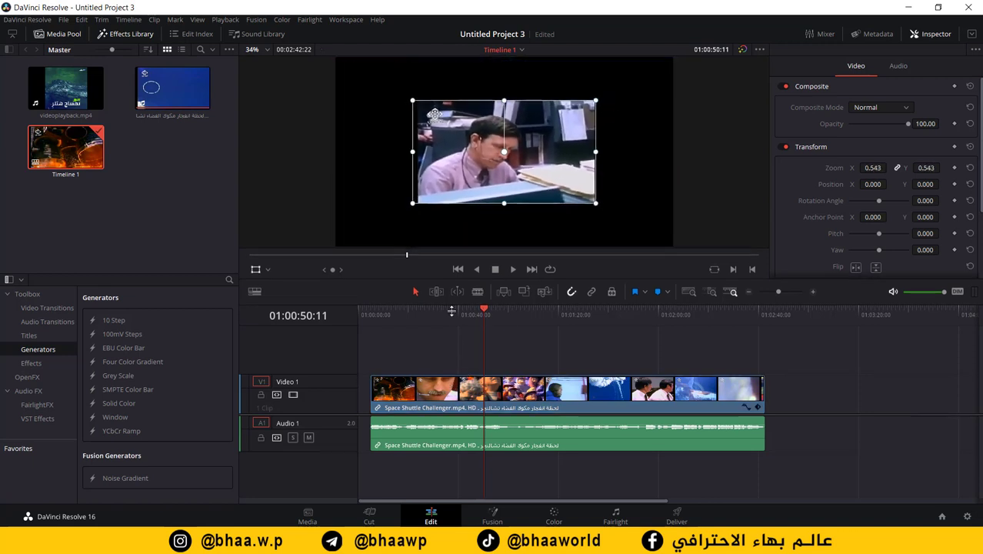
# Step: Play back the scaled-down clip from about 01:00:15 to check how it looks in the frame
pyautogui.moveTo(484, 306); pyautogui.dragTo(418, 314)
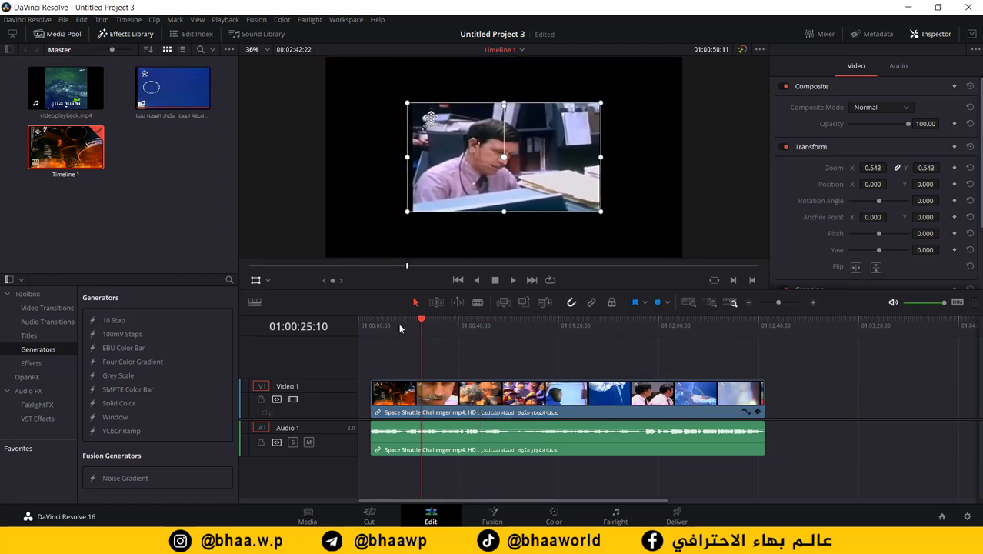
pyautogui.click(397, 323)
pyautogui.press('space')
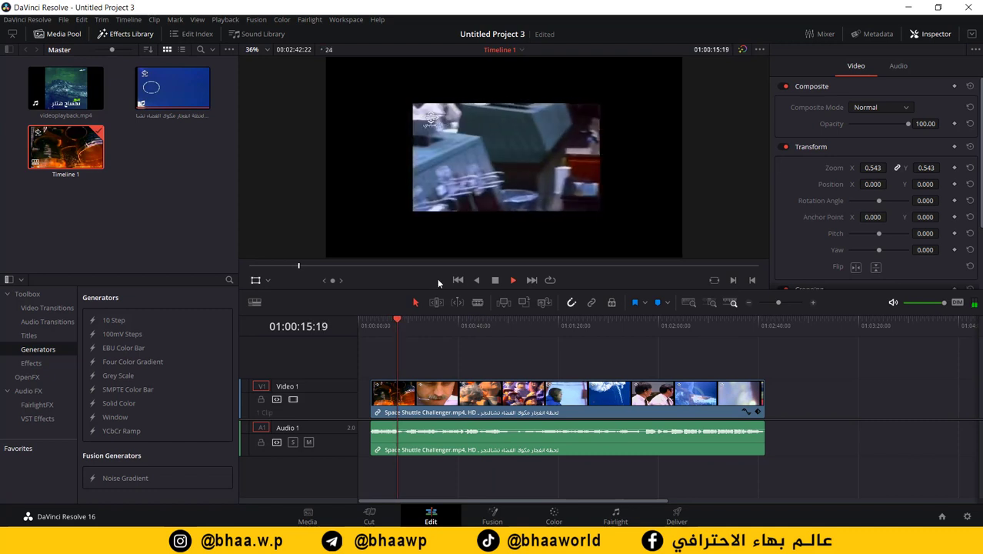
pyautogui.click(512, 279)
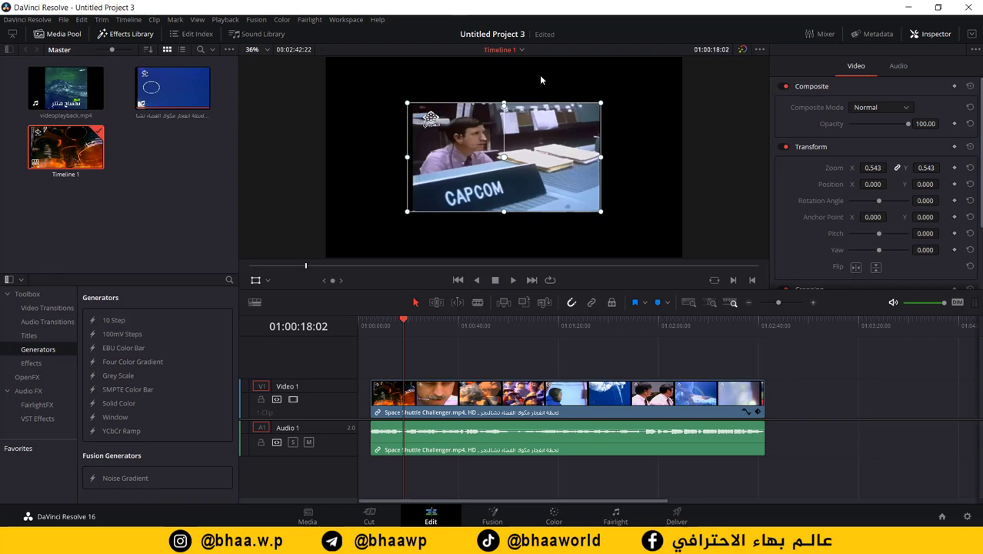
# Step: Try to duplicate the Video 1 clip directly onto a Video 2 track, and undo the duplication
pyautogui.click(486, 400)
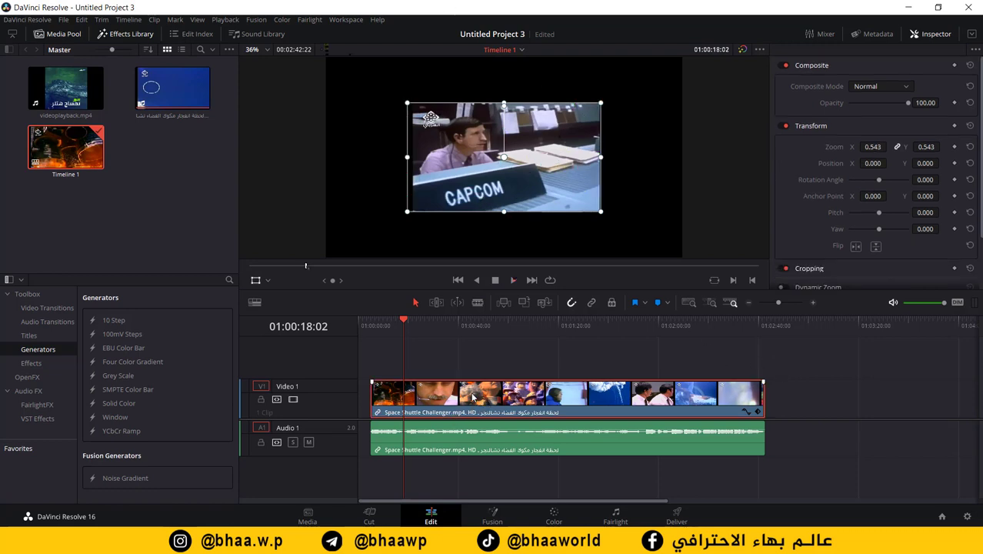
pyautogui.moveTo(475, 397); pyautogui.dragTo(484, 371)
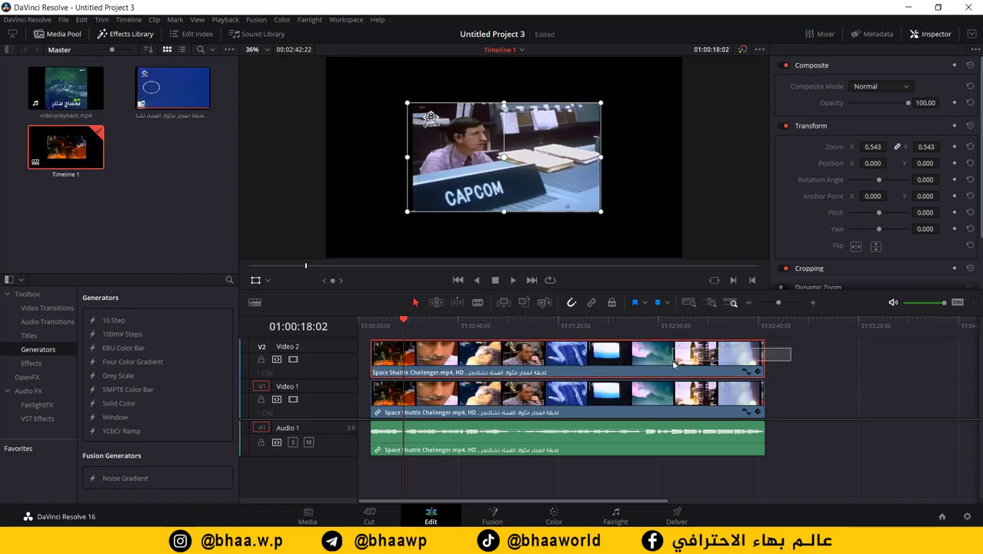
pyautogui.hotkey('ctrl', 'z')
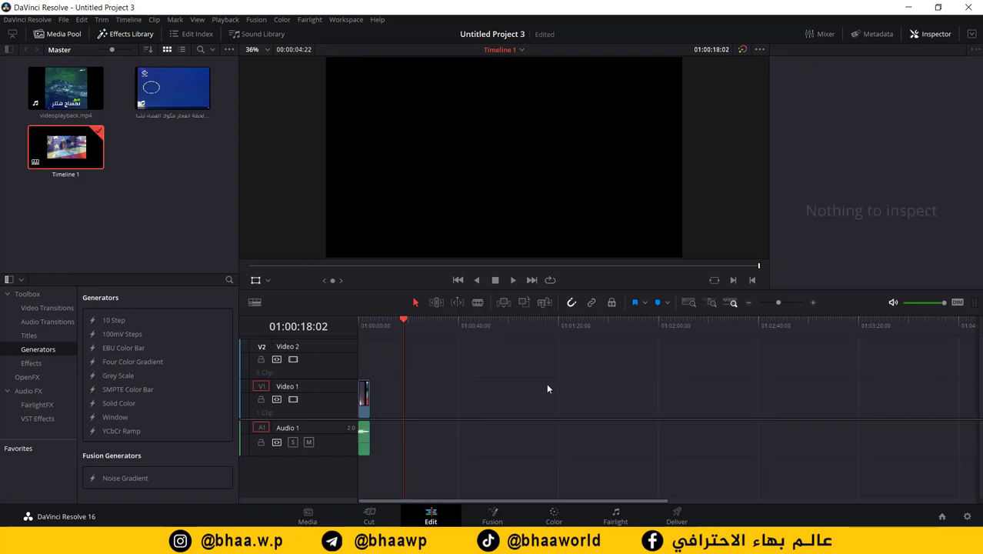
pyautogui.hotkey('ctrl', 'shift', 'z')
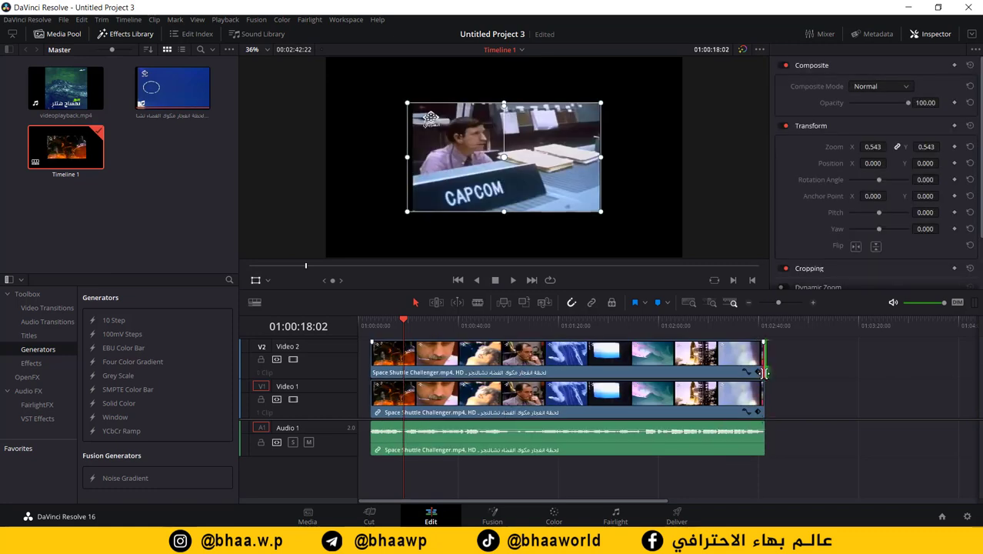
pyautogui.hotkey('ctrl', 'z')
pyautogui.hotkey('ctrl', 'z')
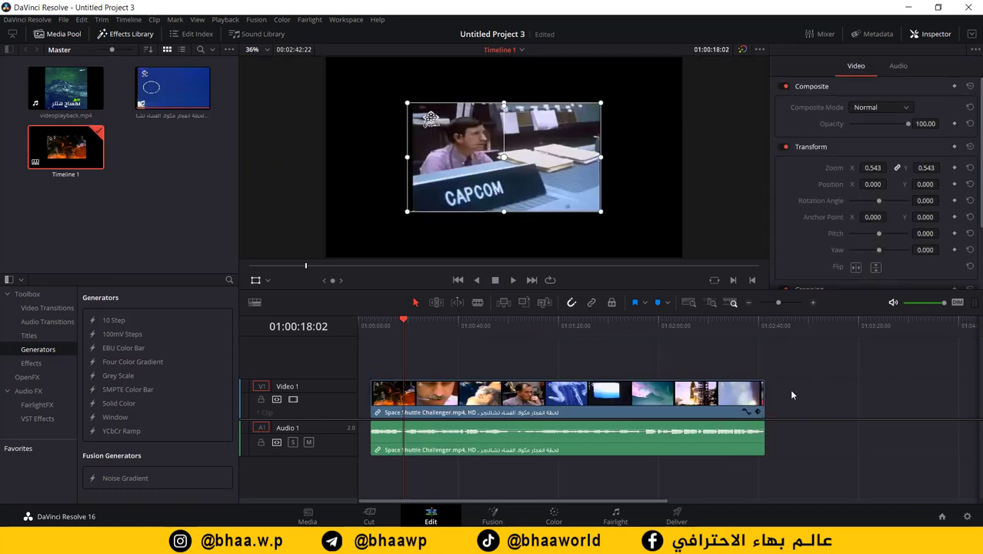
# Step: Paste a copy of the video clip past the end of the original and move it onto Video 2, aligned directly above the original
pyautogui.click(529, 395)
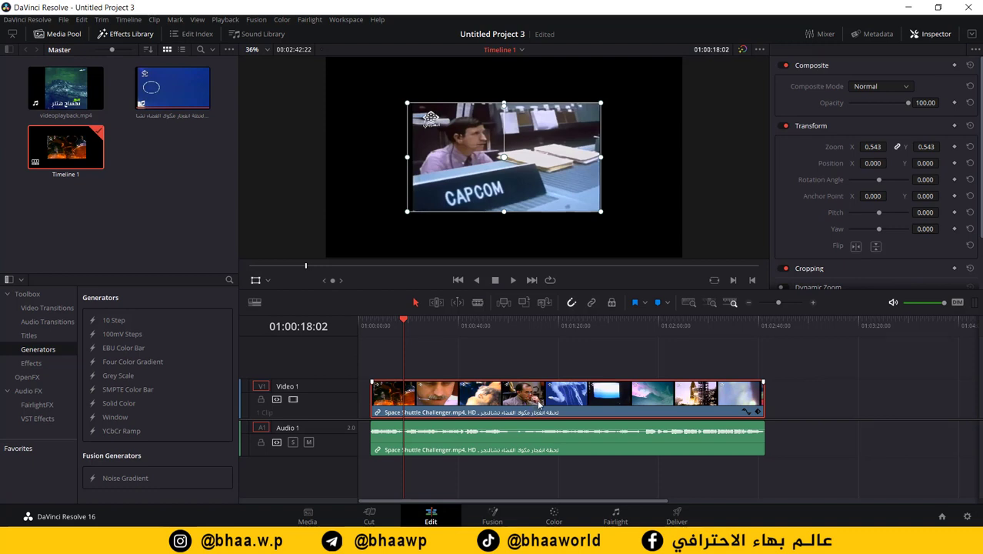
pyautogui.click(797, 321)
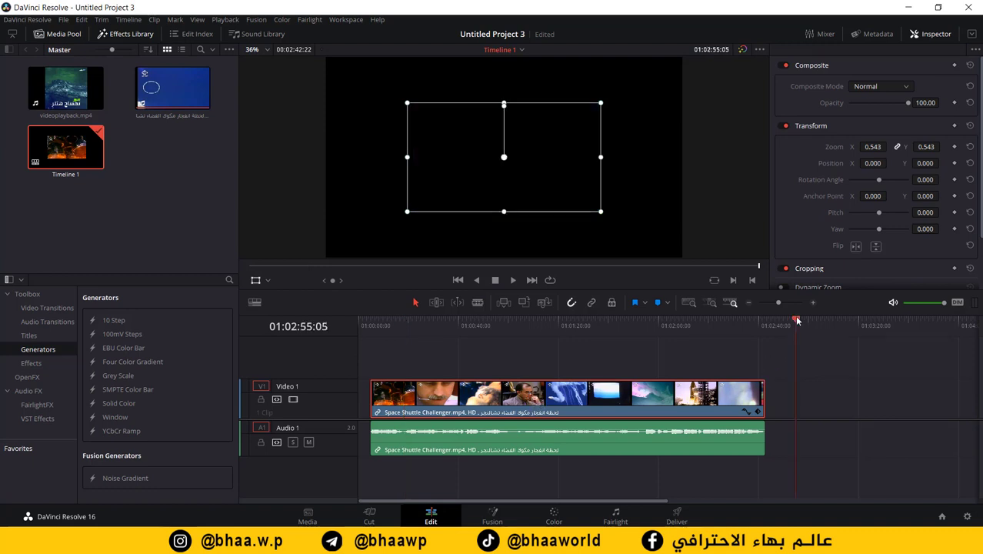
pyautogui.hotkey('ctrl', 'v')
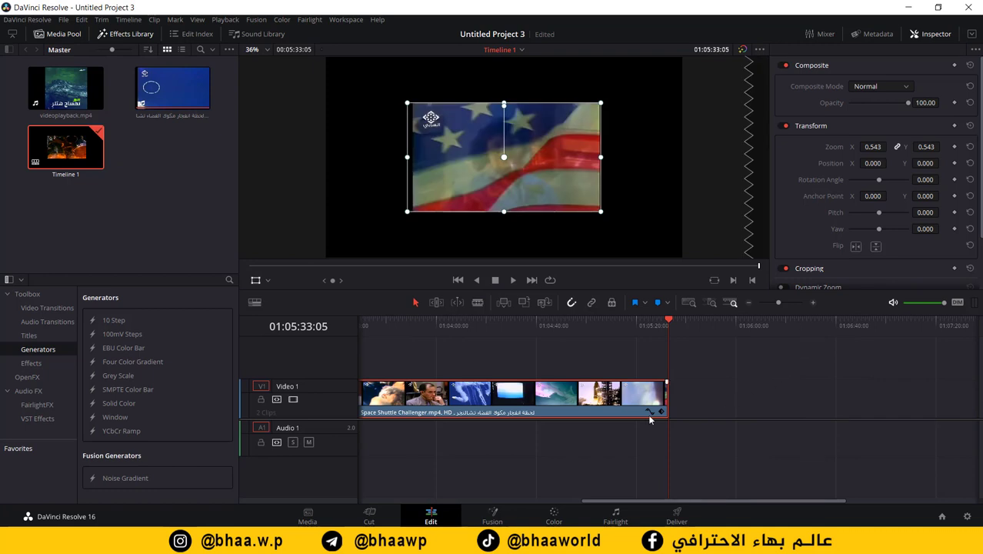
pyautogui.moveTo(650, 501); pyautogui.dragTo(443, 499)
pyautogui.moveTo(742, 400); pyautogui.dragTo(418, 346)
pyautogui.moveTo(460, 501); pyautogui.dragTo(397, 500)
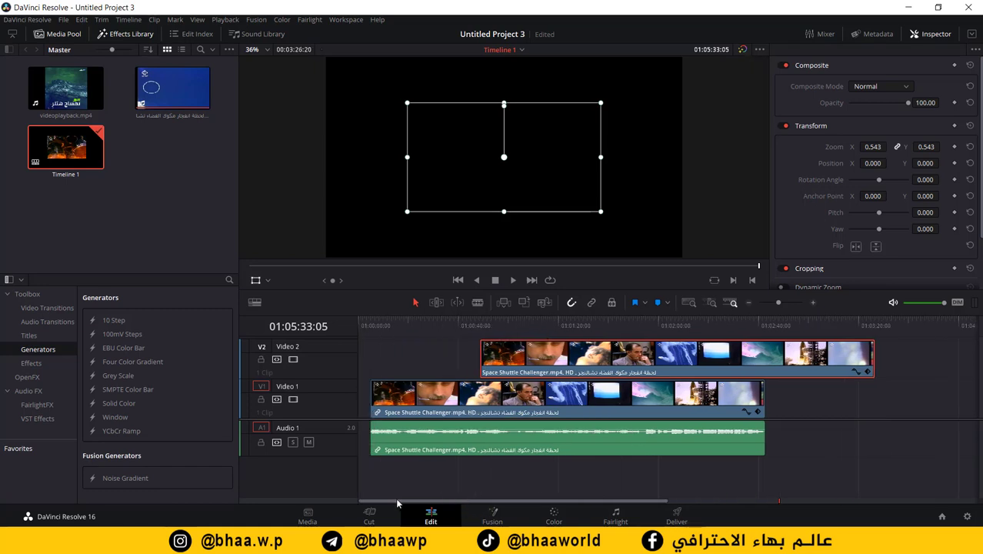
pyautogui.moveTo(538, 365); pyautogui.dragTo(419, 363)
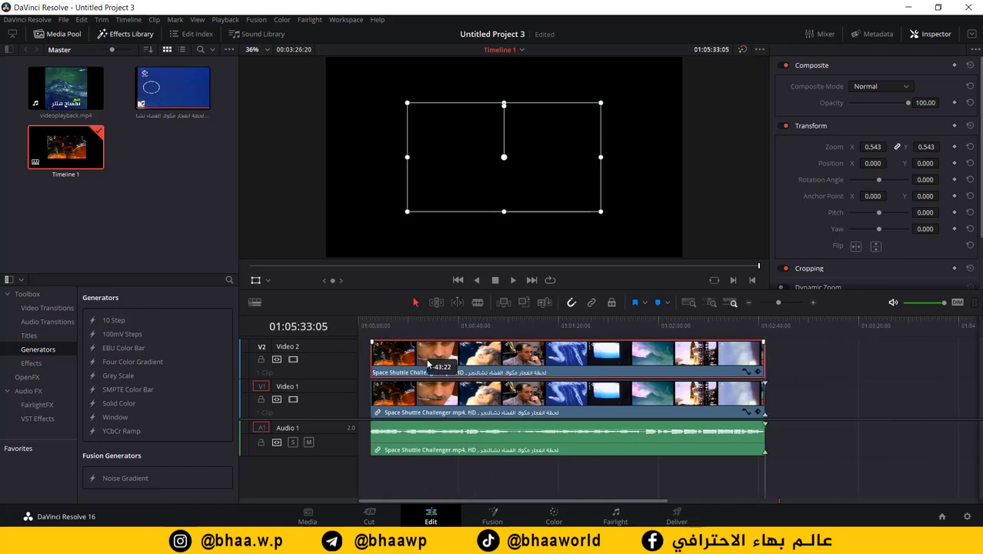
# Step: Hide the Video 2 track and scale the Video 1 clip up to a zoom of about 1.024 so it fills the frame
pyautogui.click(528, 323)
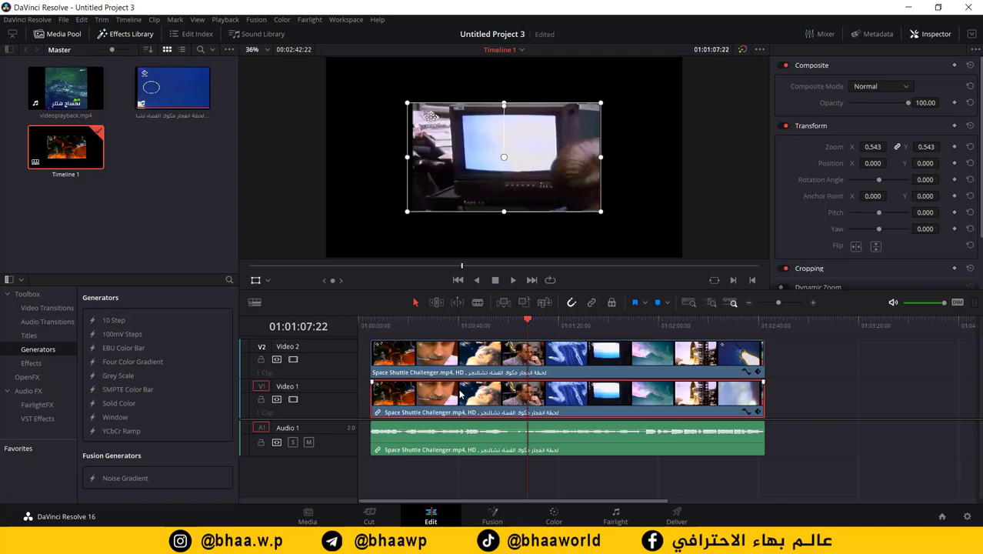
pyautogui.click(294, 359)
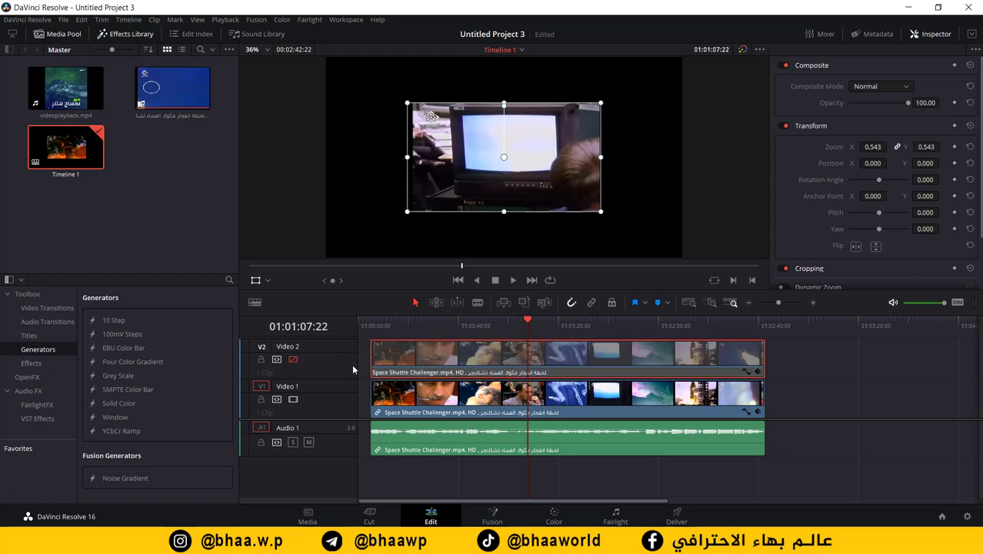
pyautogui.click(293, 399)
pyautogui.click(293, 399)
pyautogui.click(440, 394)
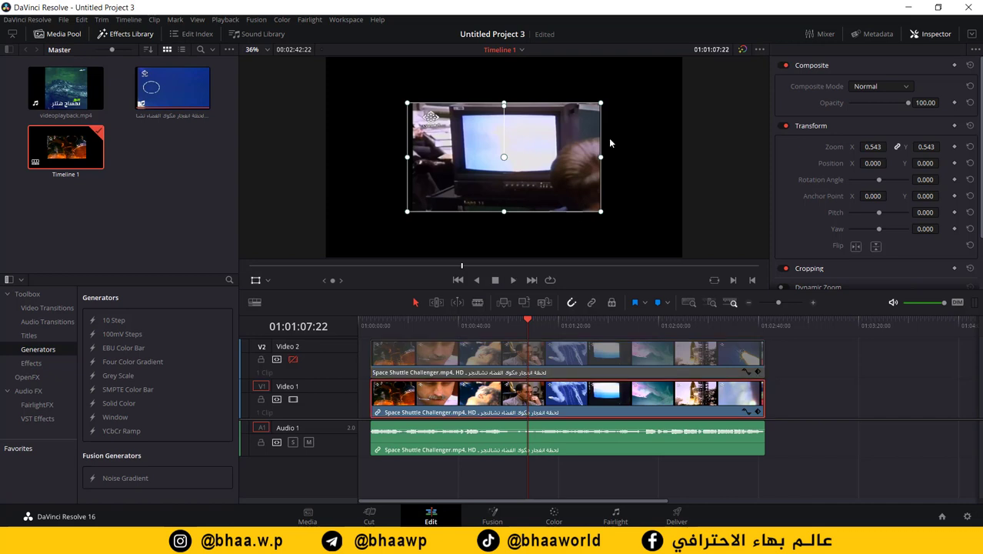
pyautogui.moveTo(601, 104); pyautogui.dragTo(729, 49)
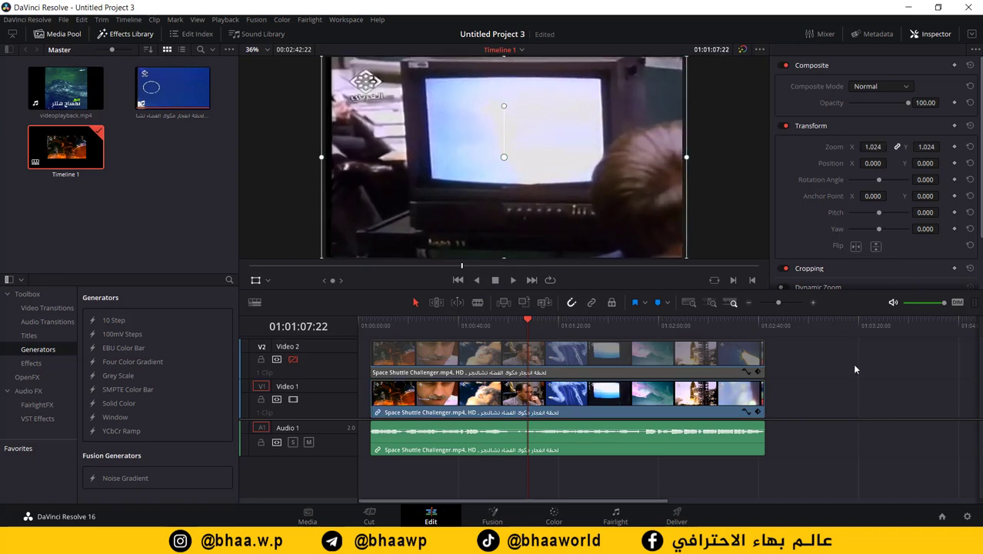
# Step: Apply the OpenFX Gaussian Blur filter to the Video 1 clip
pyautogui.click(430, 401)
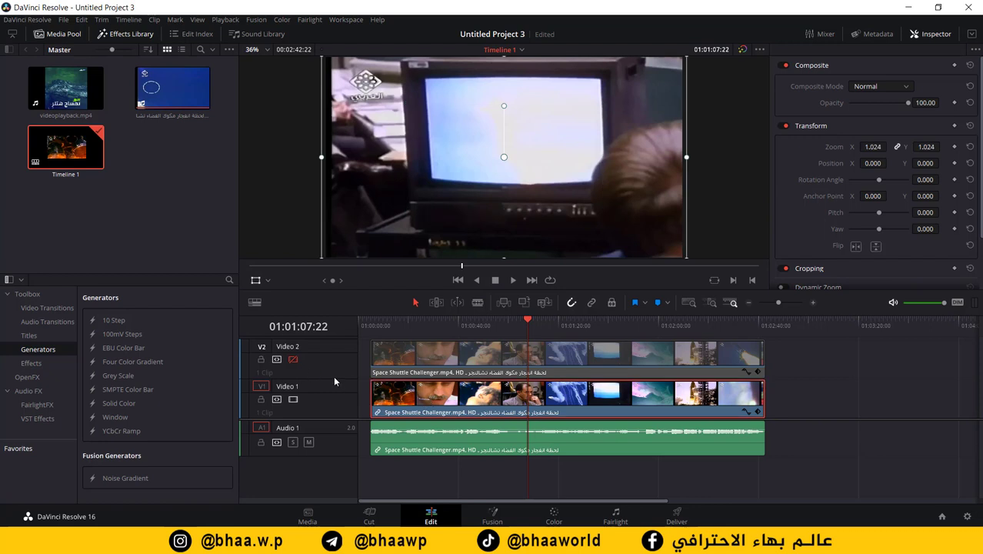
pyautogui.click(27, 377)
pyautogui.click(27, 377)
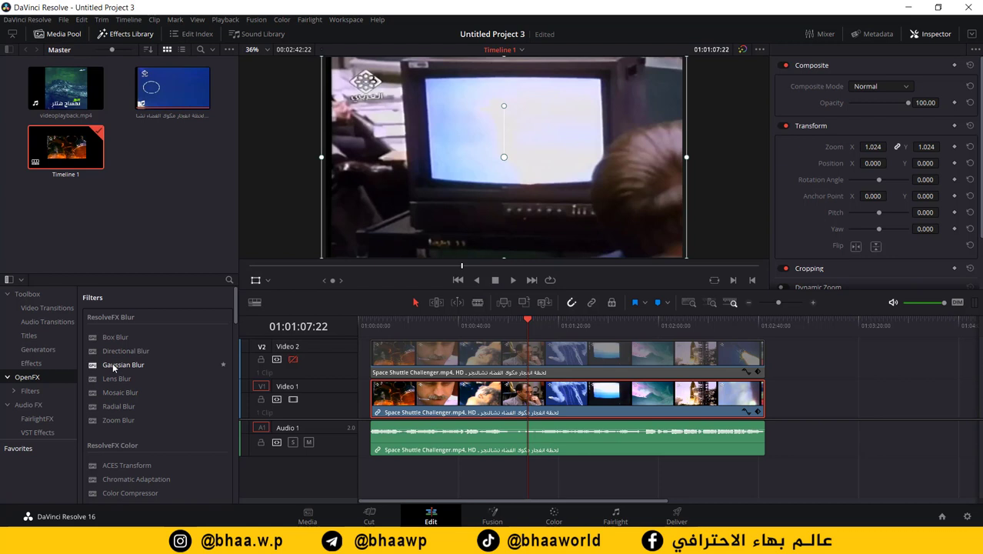
pyautogui.moveTo(112, 362); pyautogui.dragTo(504, 394)
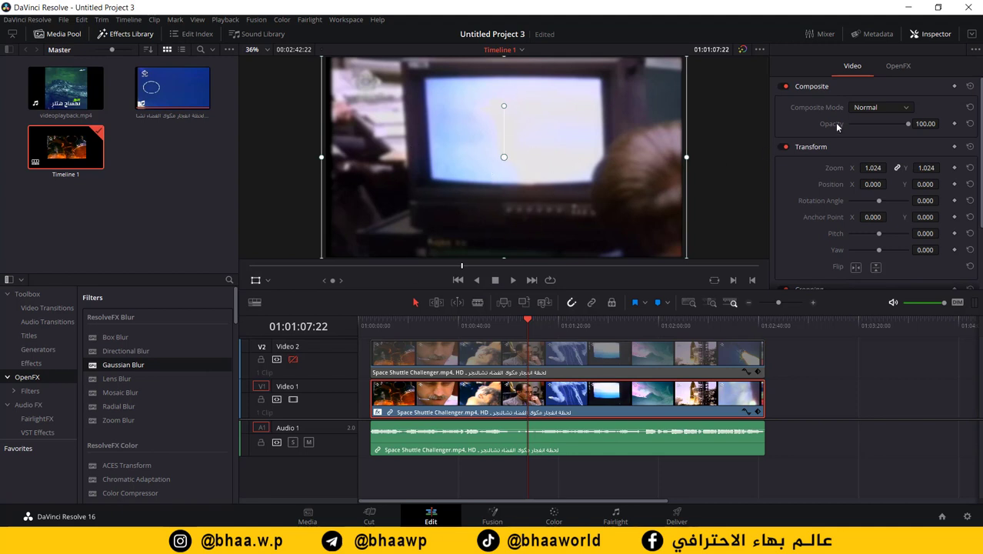
# Step: Raise the Gaussian Blur's ganged horizontal and vertical strength on the Video 1 clip to about 0.822
pyautogui.click(926, 36)
pyautogui.click(926, 35)
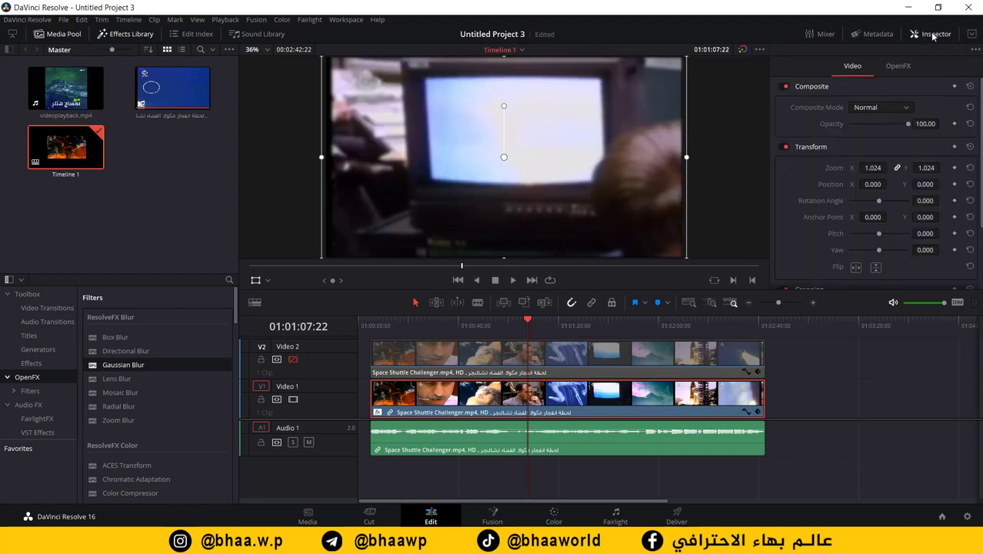
pyautogui.click(898, 69)
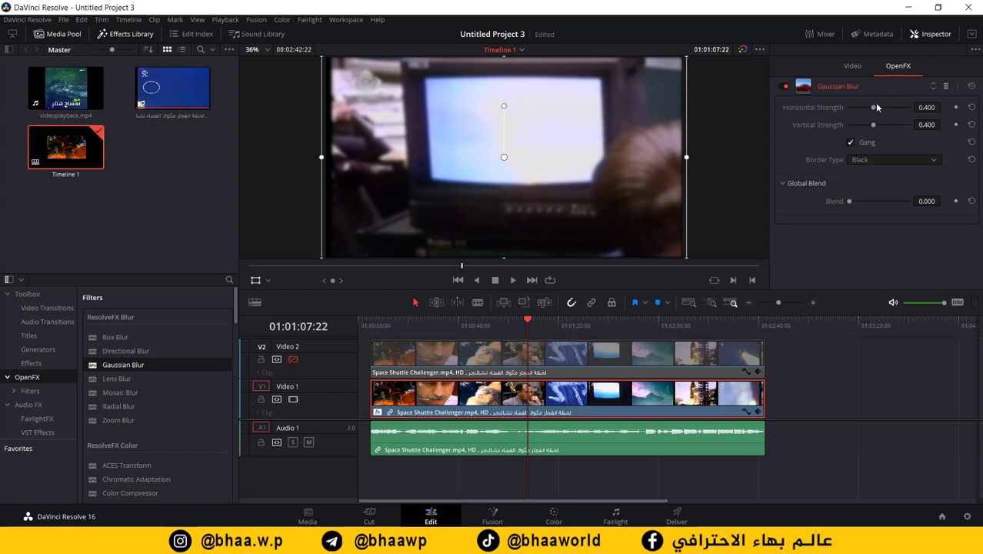
pyautogui.moveTo(874, 108); pyautogui.dragTo(900, 110)
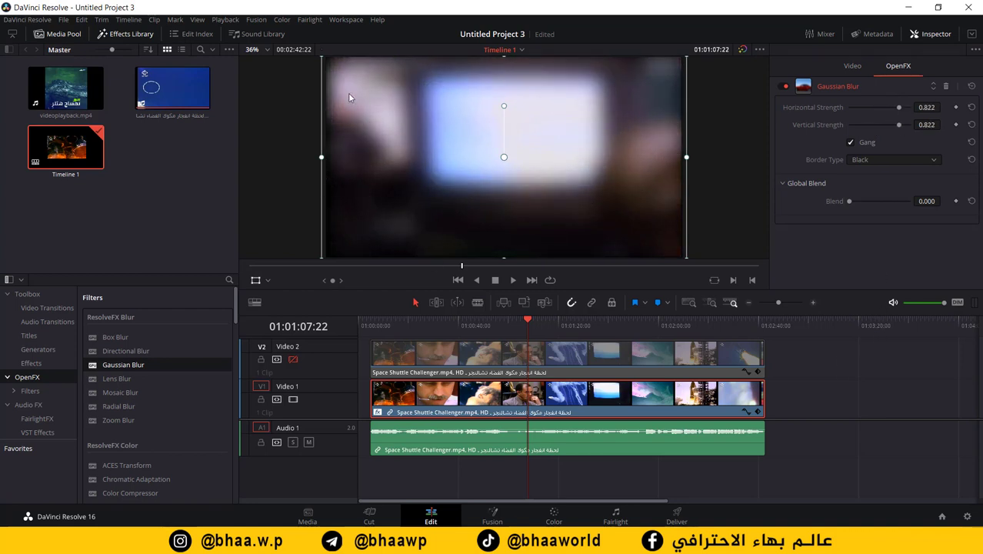
# Step: Make the Video 2 track visible again and enlarge its clip to a zoom of about 0.599
pyautogui.click(810, 370)
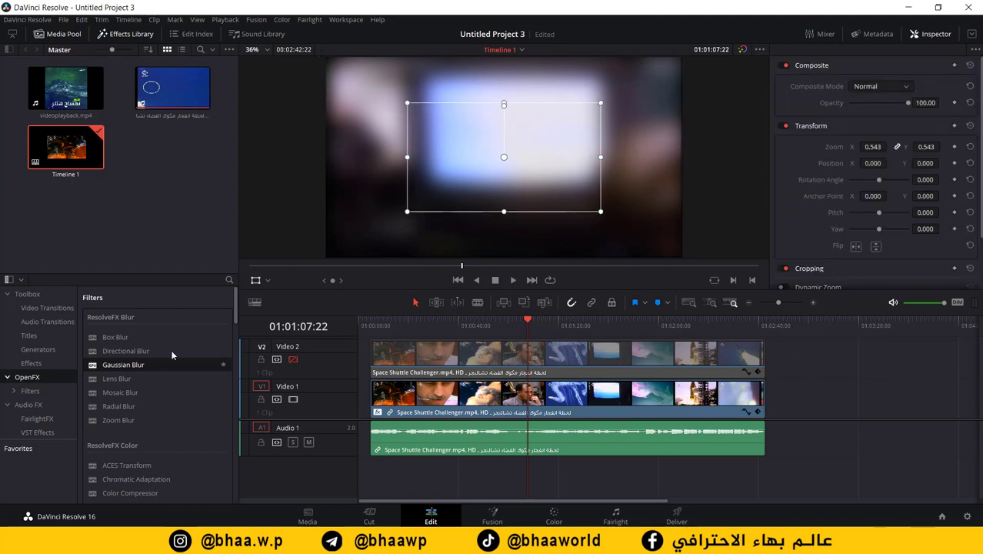
pyautogui.click(292, 358)
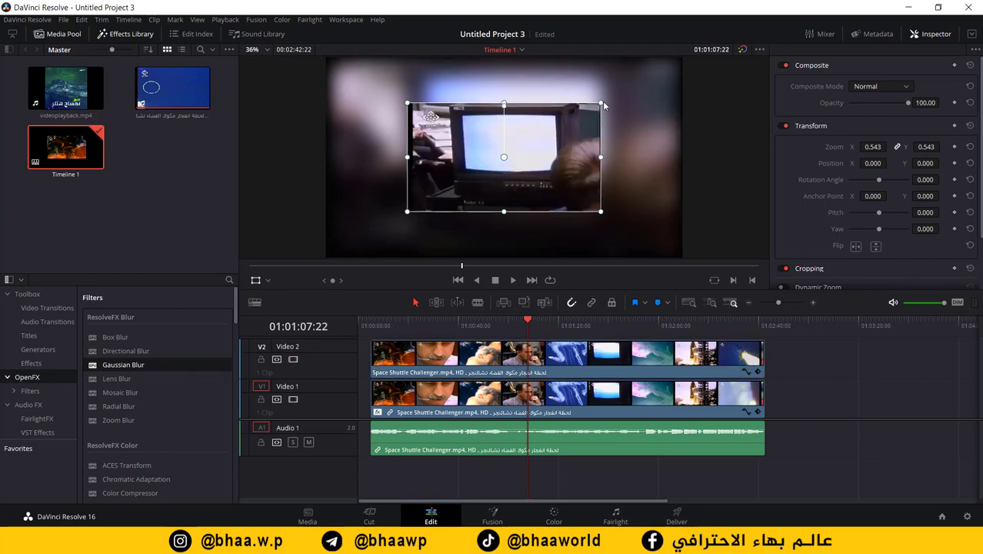
pyautogui.moveTo(603, 105); pyautogui.dragTo(620, 96)
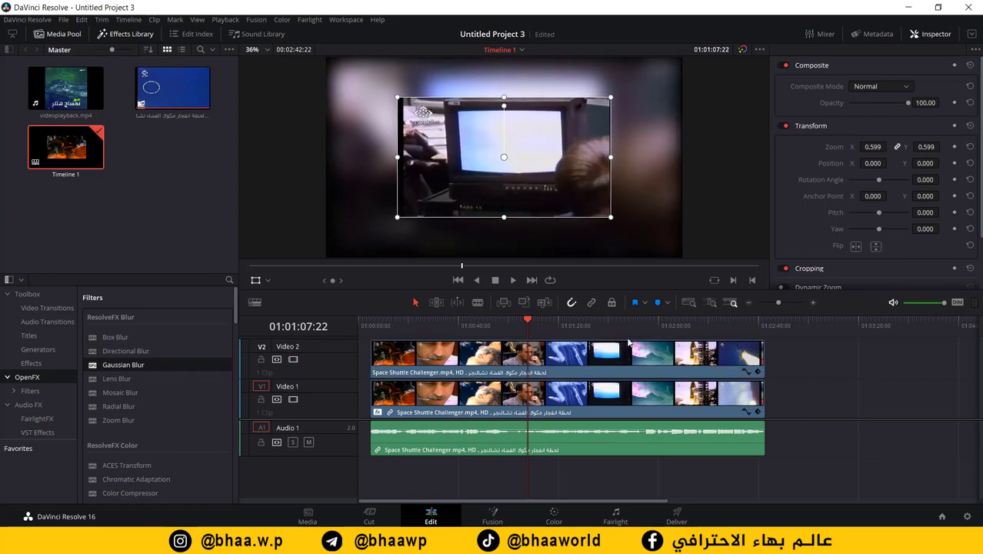
# Step: Play back the beginning of the timeline to review the small clip over its blurred background
pyautogui.moveTo(528, 322); pyautogui.dragTo(348, 321)
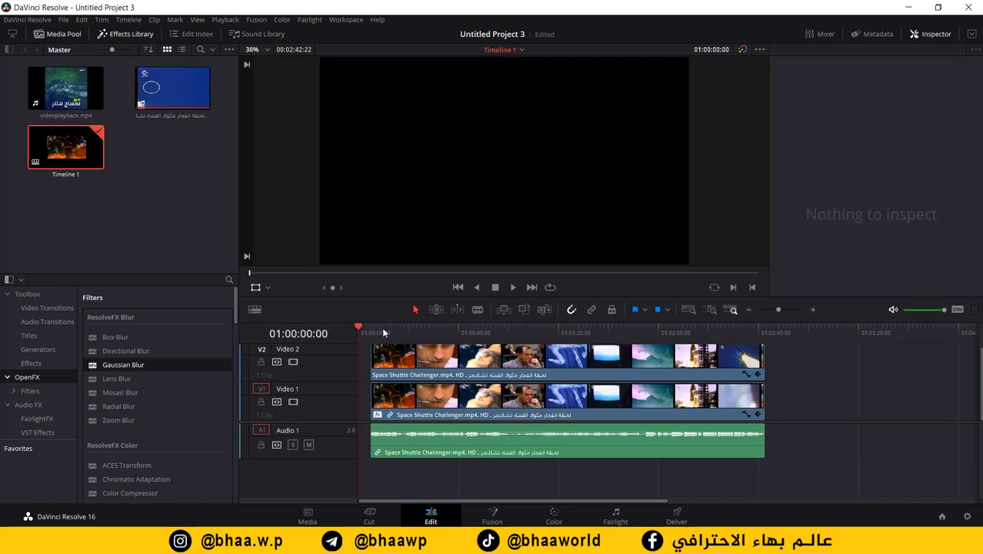
pyautogui.click(382, 328)
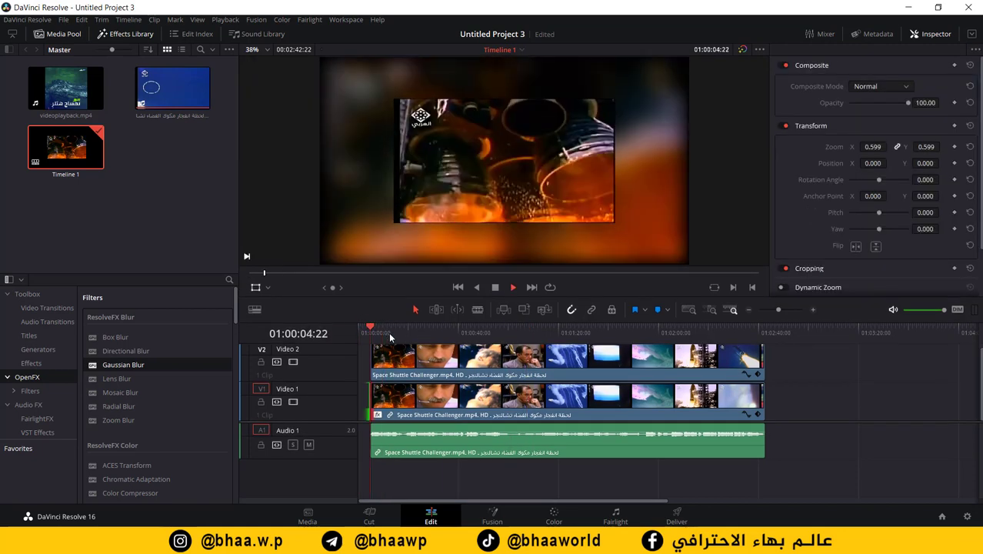
pyautogui.press('space')
pyautogui.press('space')
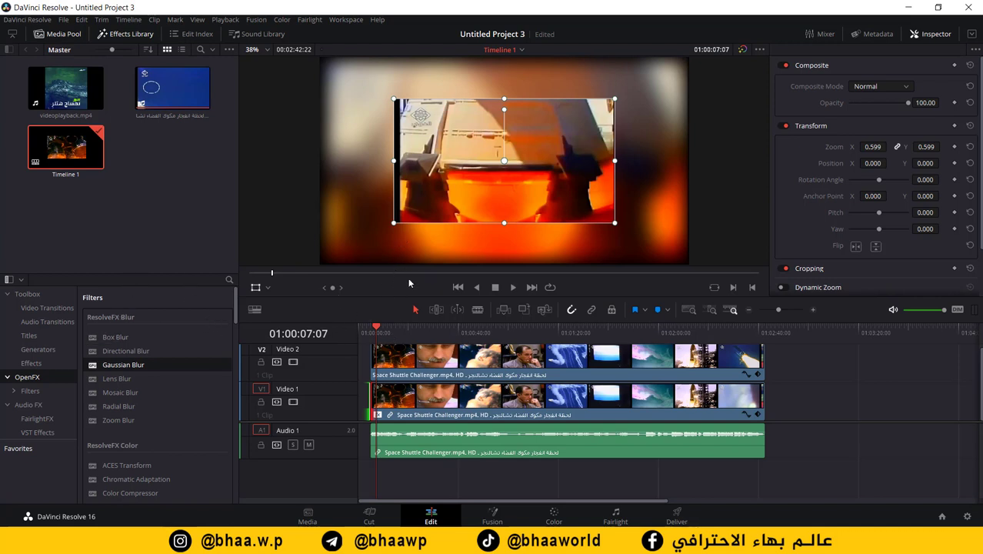
pyautogui.press('space')
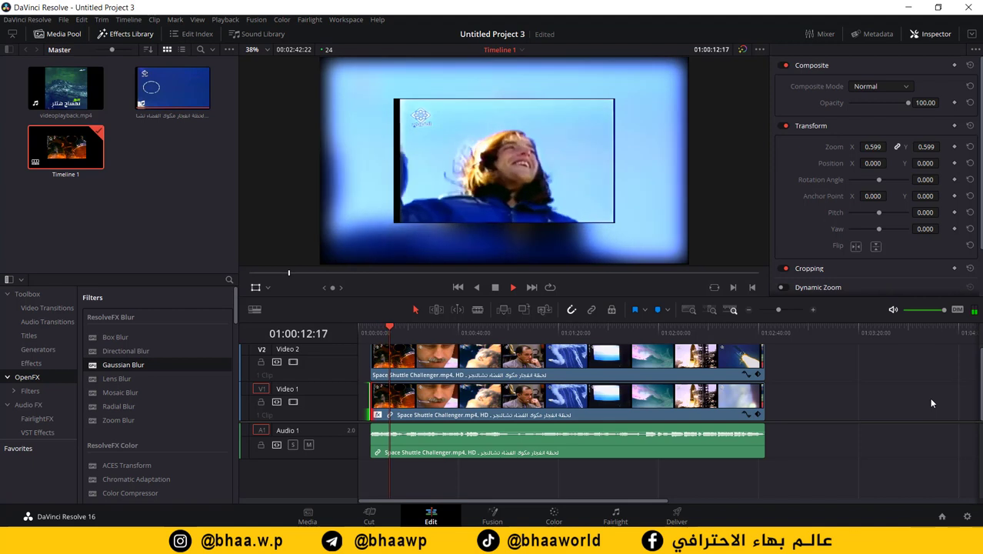
pyautogui.press('space')
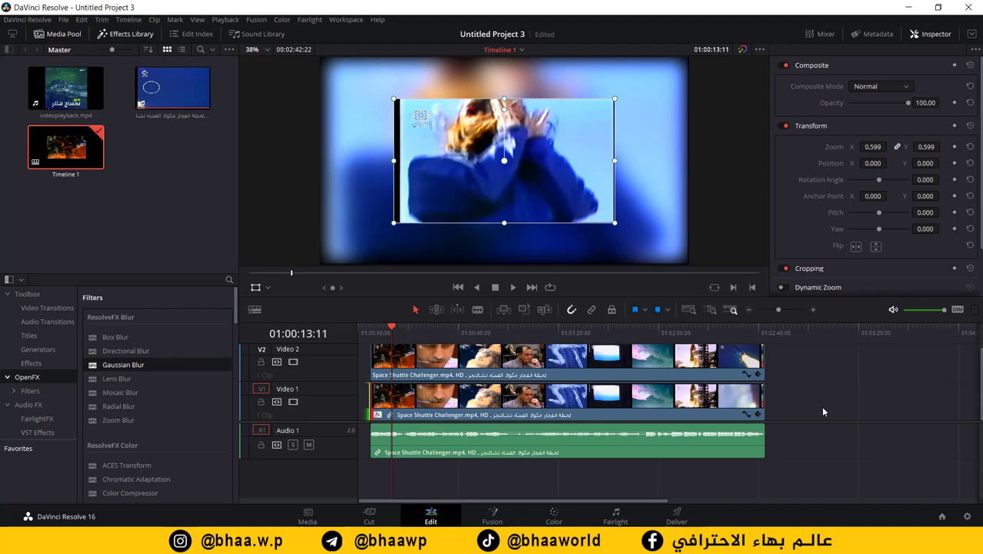
pyautogui.scroll(1, 567, 383)
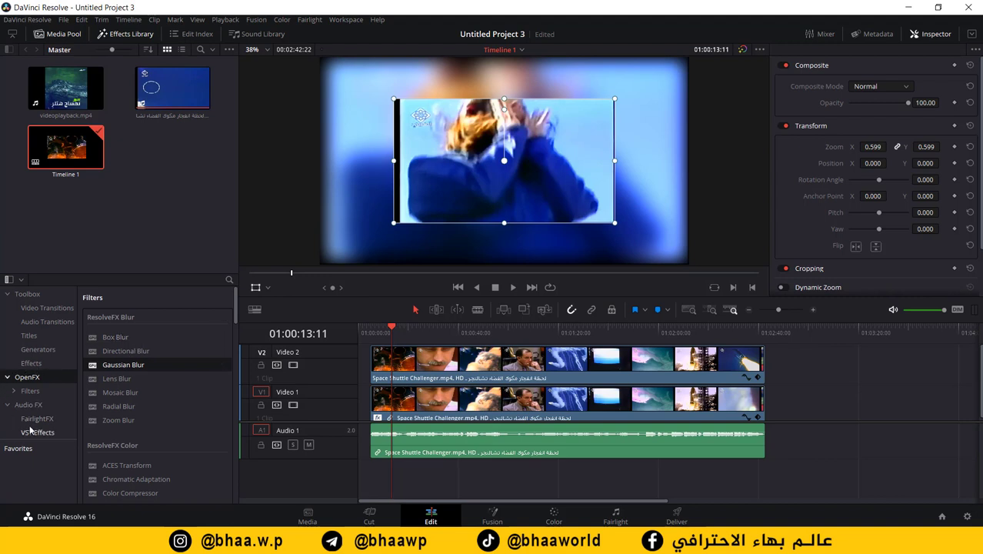
# Step: Add a Solid Color generator to Video 1 in the empty space after the shuttle clip
pyautogui.click(53, 376)
pyautogui.click(38, 350)
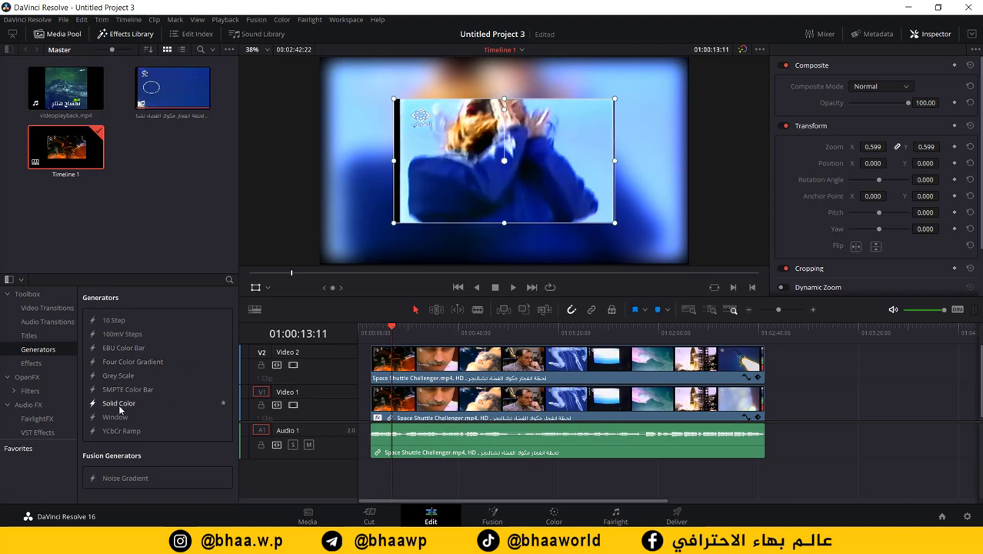
pyautogui.moveTo(110, 401); pyautogui.dragTo(800, 402)
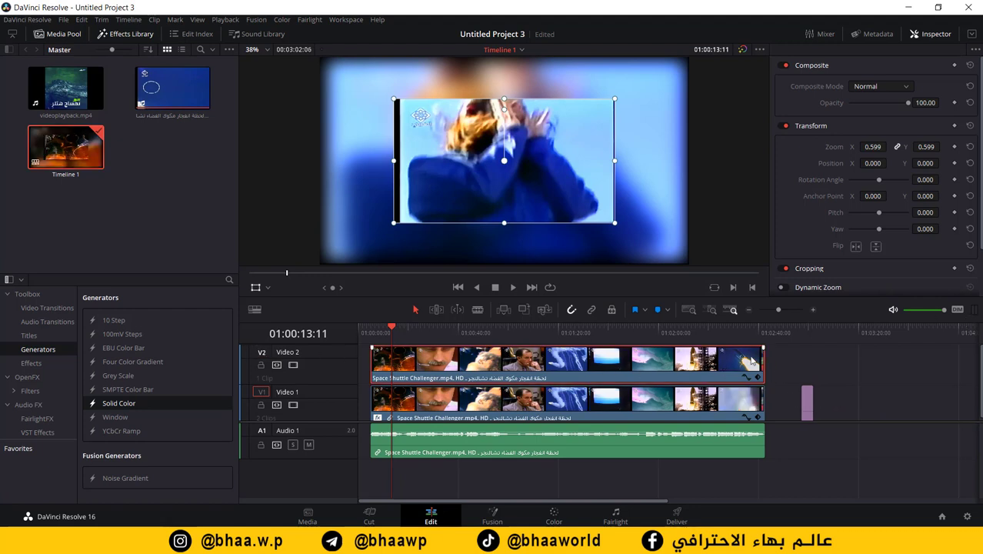
# Step: Add a third video track and move the small clip from Video 2 up to Video 3
pyautogui.rightClick(330, 351)
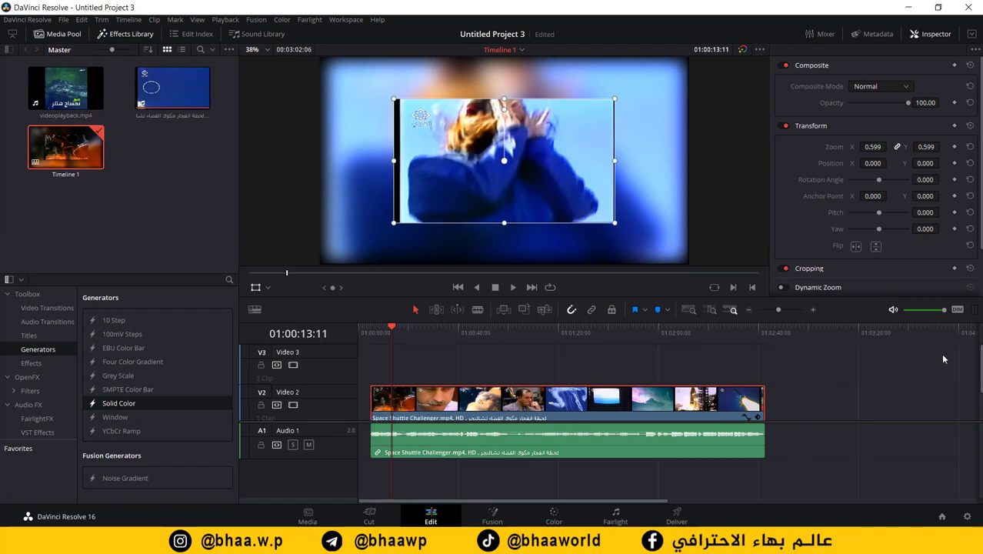
pyautogui.scroll(-1, 977, 377)
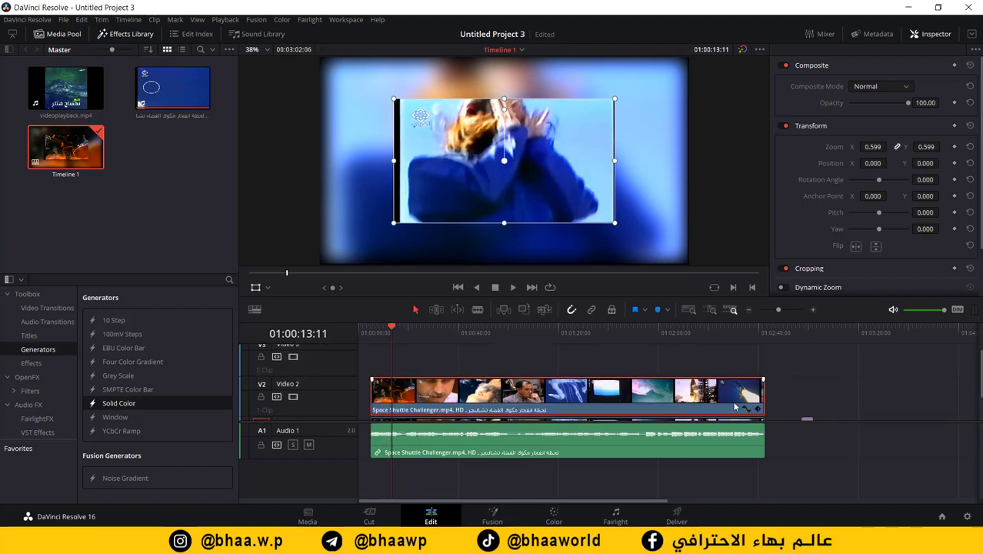
pyautogui.moveTo(731, 395); pyautogui.dragTo(735, 360)
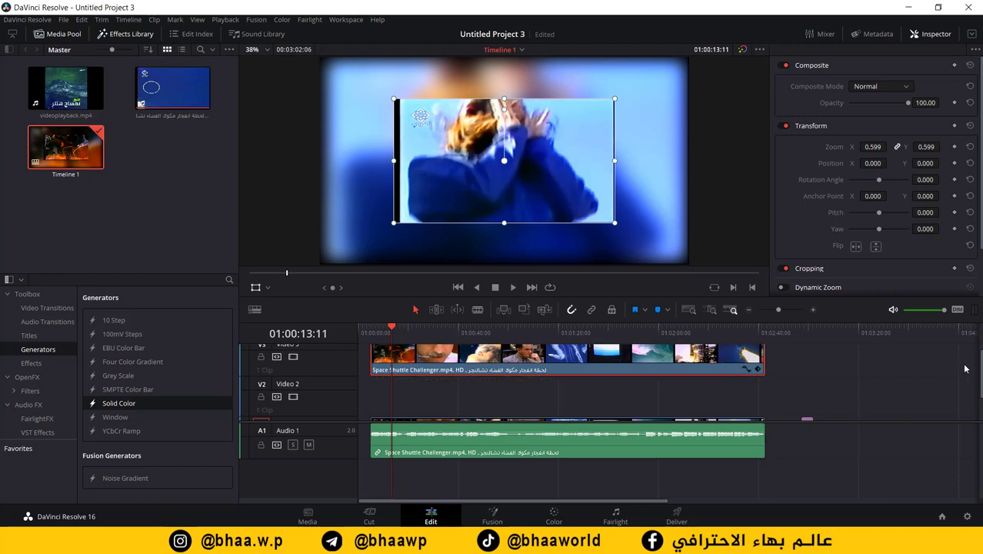
# Step: Move the Solid Color generator to the start of the footage on Video 2 and extend it to the end of the clips
pyautogui.scroll(-3, 807, 406)
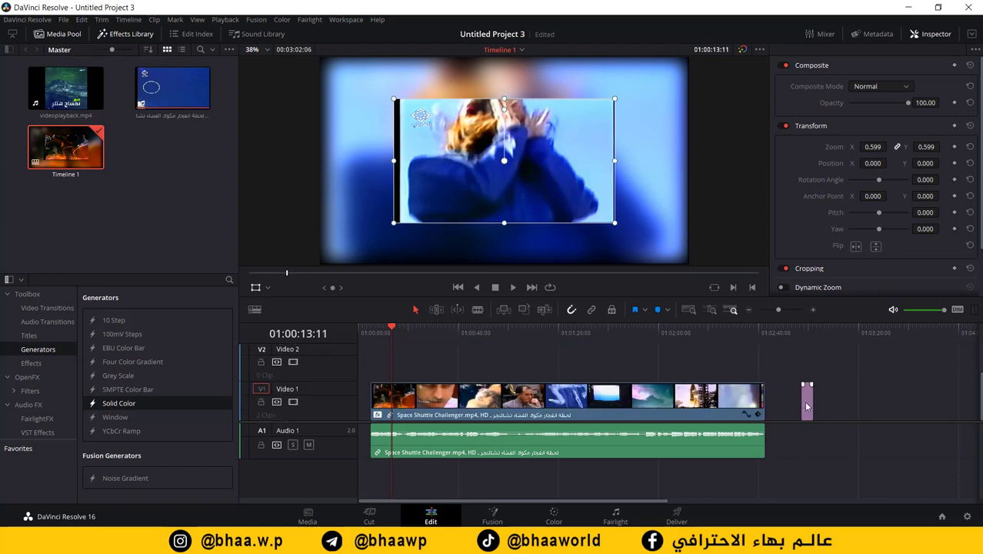
pyautogui.moveTo(804, 400); pyautogui.dragTo(376, 373)
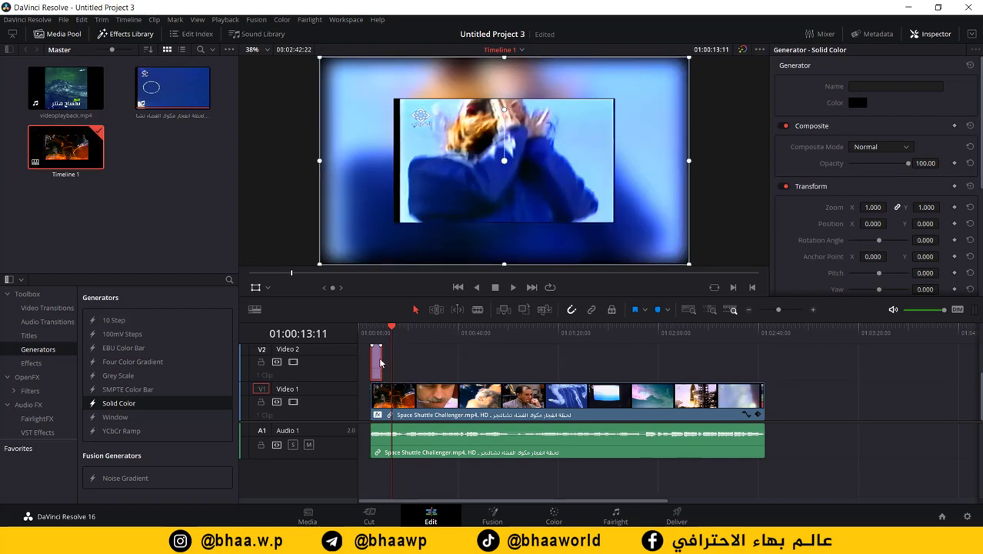
pyautogui.click(408, 358)
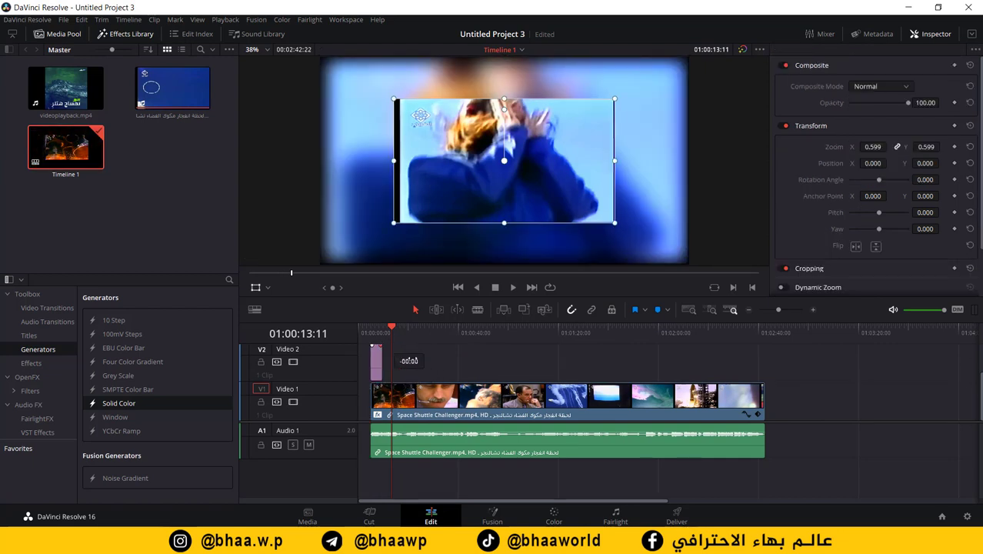
pyautogui.scroll(1, 472, 370)
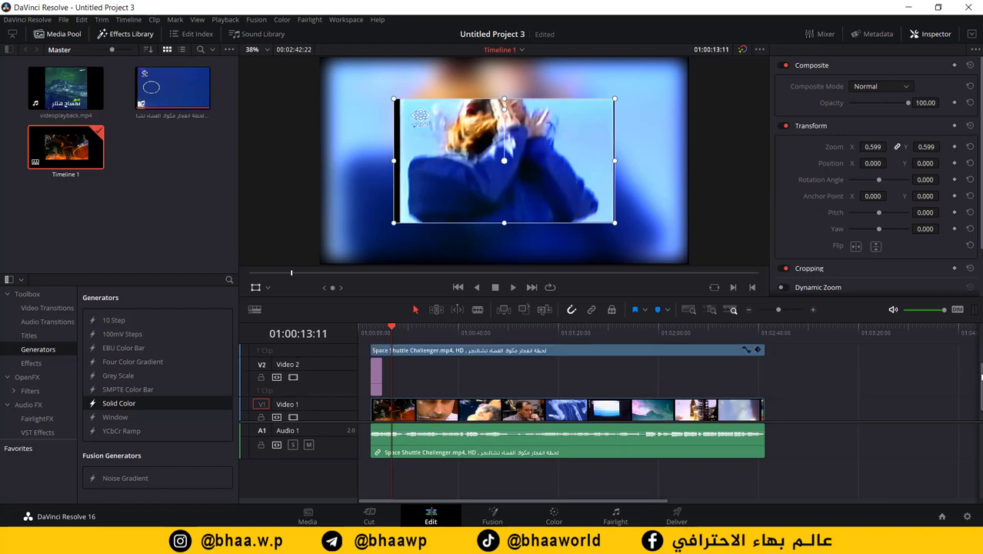
pyautogui.click(380, 376)
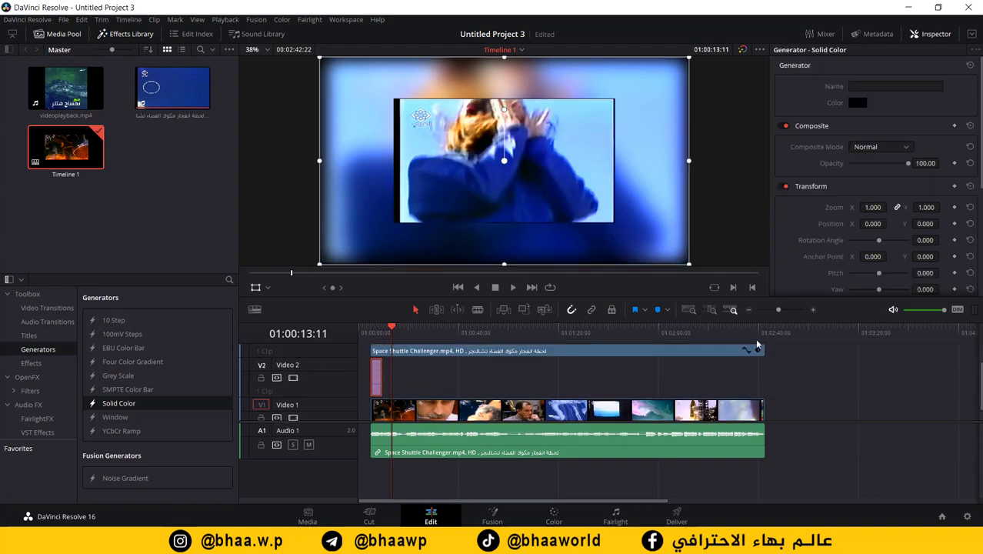
pyautogui.click(814, 310)
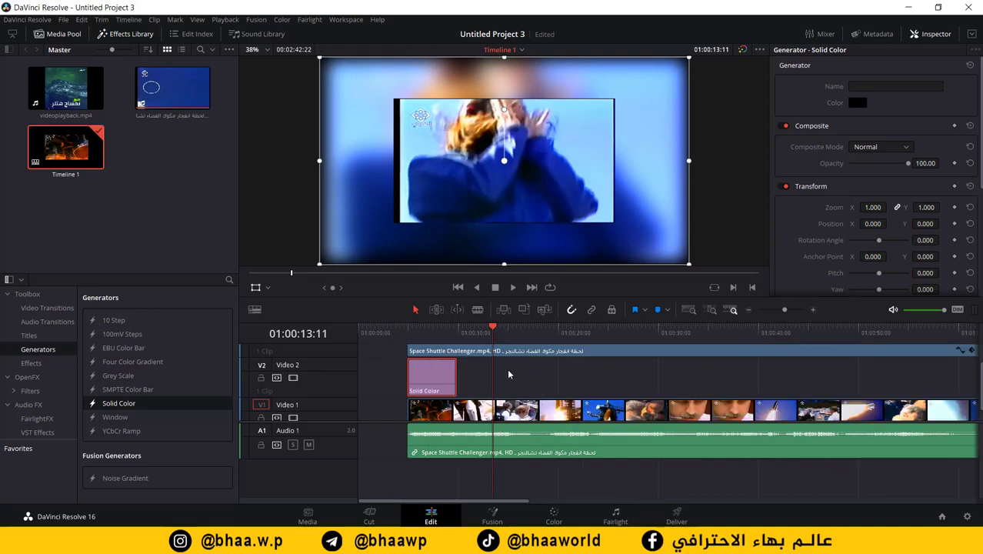
pyautogui.moveTo(456, 376); pyautogui.dragTo(680, 393)
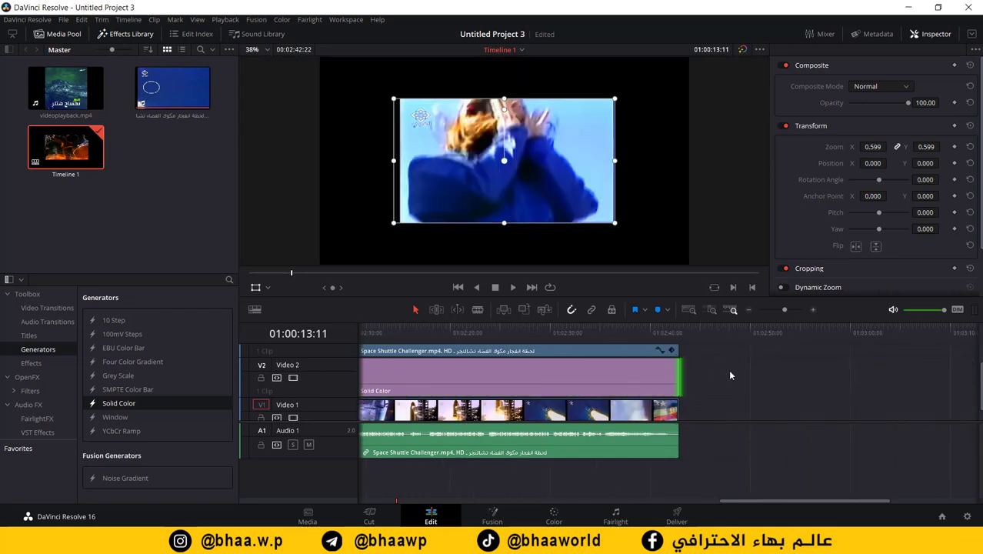
# Step: Change the Solid Color generator's color to white (#ffffff) and lower its opacity to about 25.22
pyautogui.click(604, 385)
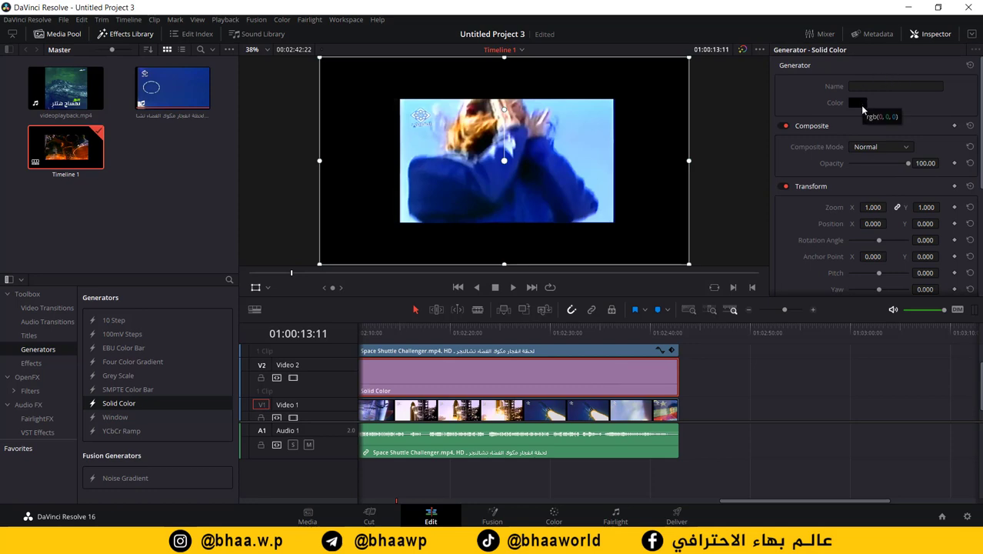
pyautogui.click(858, 105)
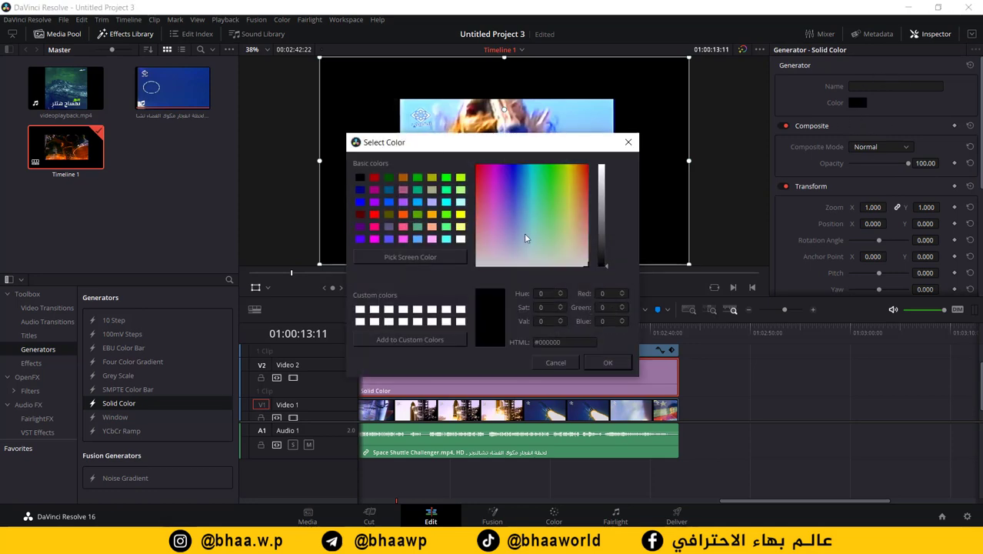
pyautogui.click(461, 239)
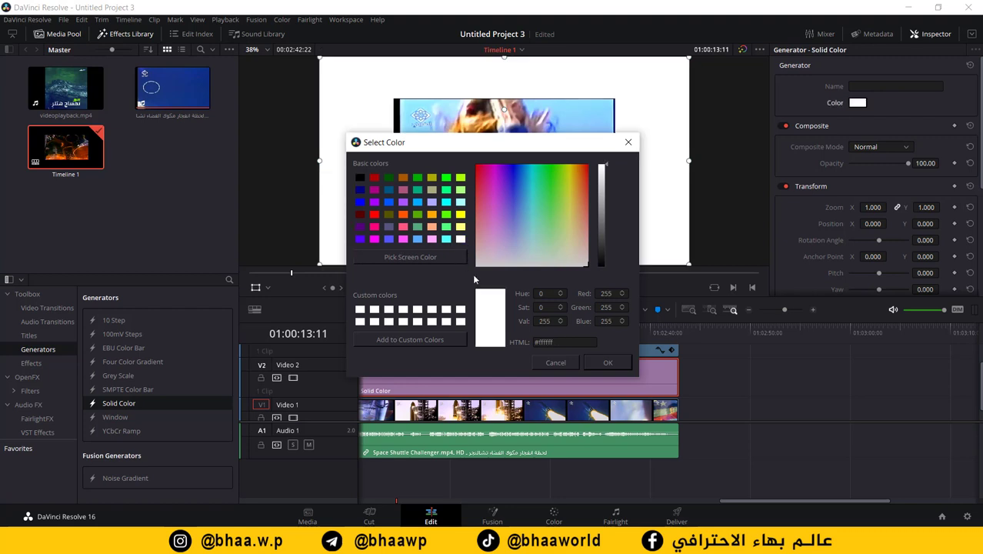
pyautogui.click(606, 362)
pyautogui.click(575, 332)
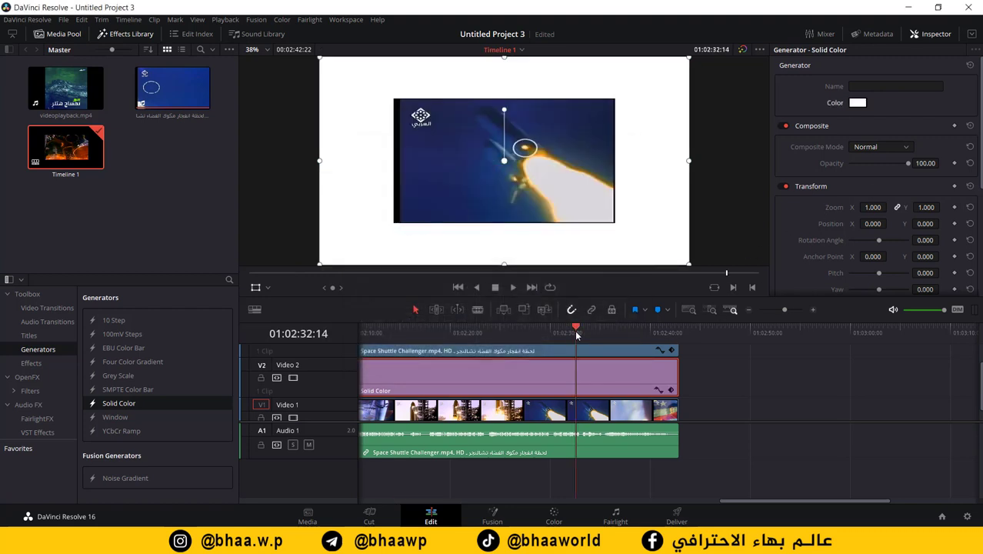
pyautogui.moveTo(909, 162); pyautogui.dragTo(865, 176)
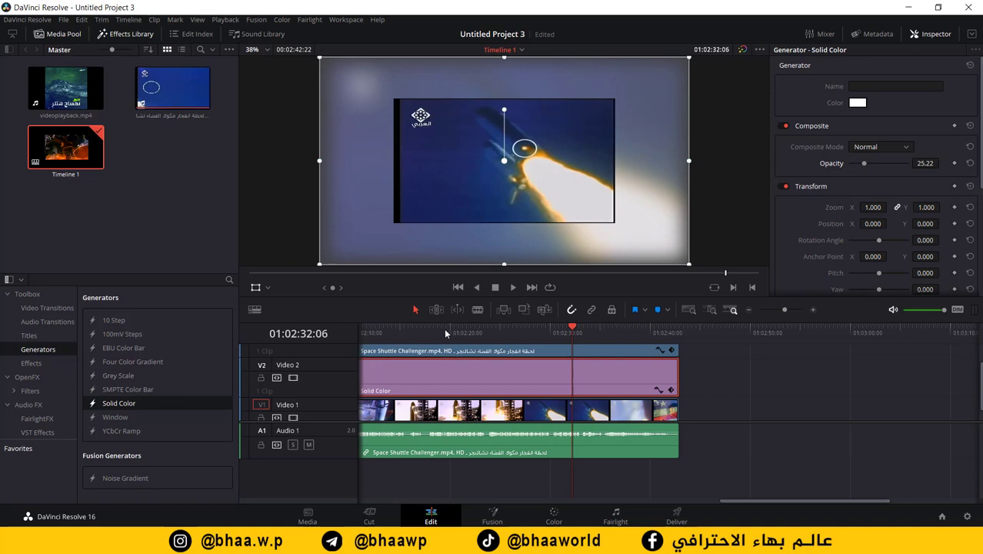
# Step: Return to the timeline's beginning and play a section from around 30 seconds to review the white overlay on the blurred background
pyautogui.press('Home')
pyautogui.click(472, 333)
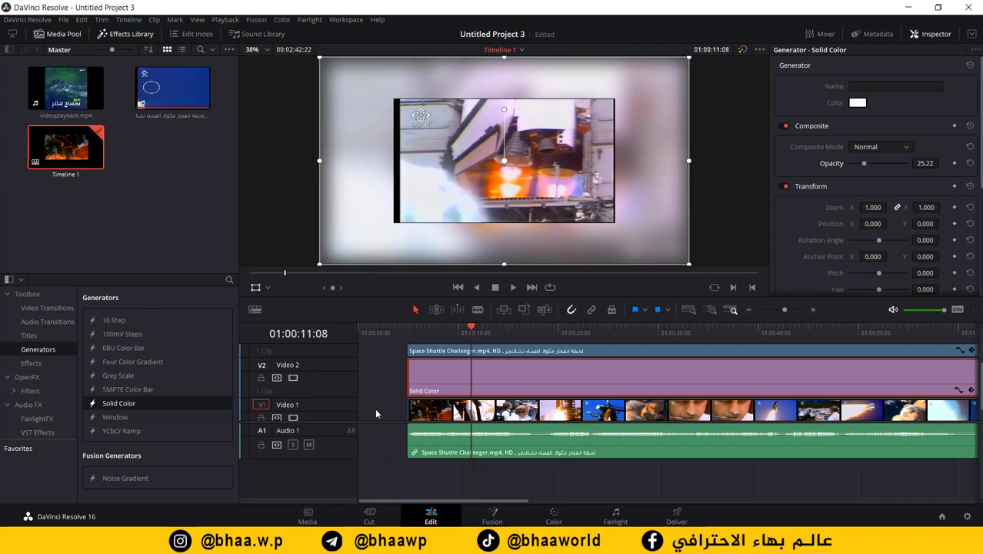
pyautogui.moveTo(531, 331); pyautogui.dragTo(658, 331)
pyautogui.press('space')
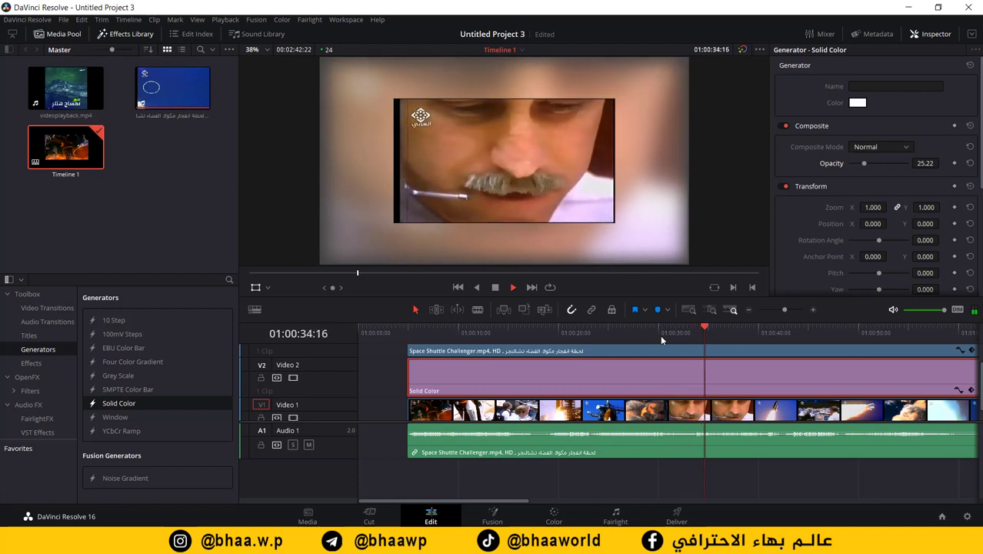
pyautogui.press('space')
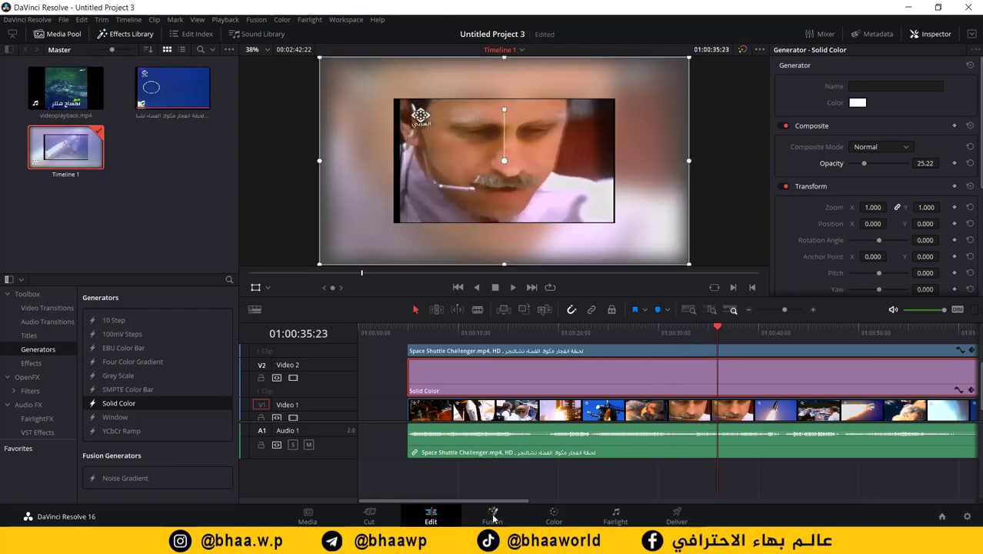
# Step: Place videoplayback.mp4 on Video 1 in the empty space after the first composition and put the playhead over it
pyautogui.moveTo(520, 501); pyautogui.dragTo(971, 501)
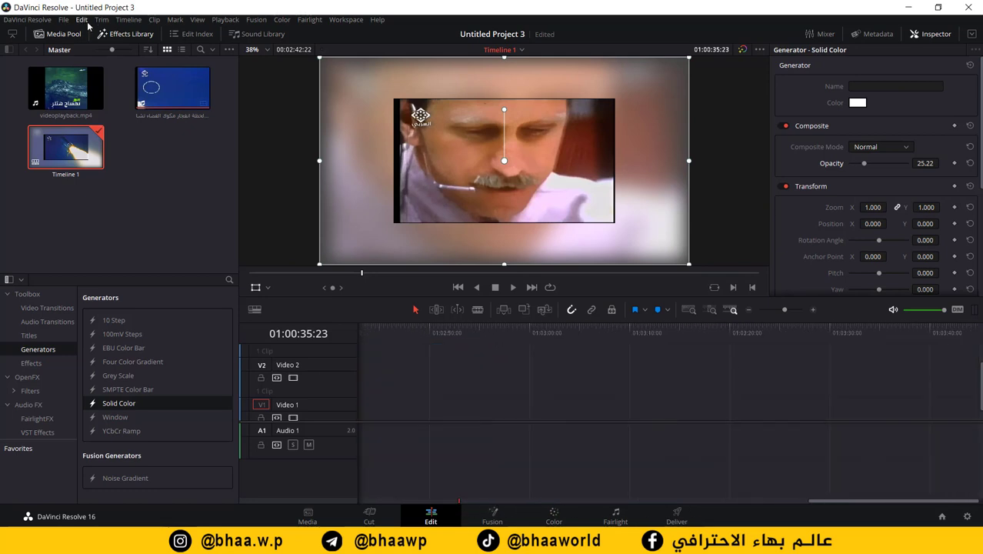
pyautogui.moveTo(65, 89); pyautogui.dragTo(493, 404)
pyautogui.moveTo(520, 335); pyautogui.dragTo(524, 335)
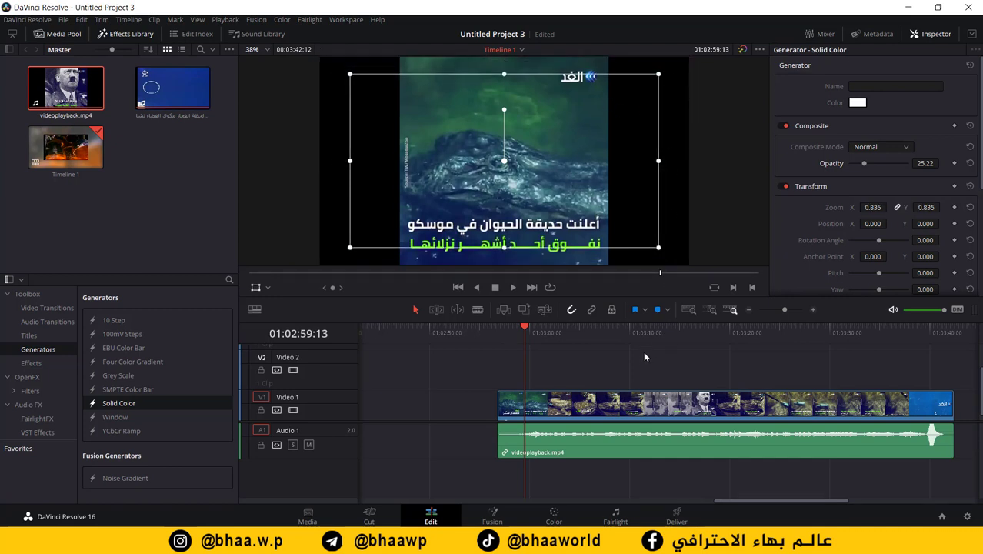
# Step: Scale the videoplayback.mp4 clip down to a zoom of about 0.770 and duplicate its video onto Video 2 directly above
pyautogui.click(617, 378)
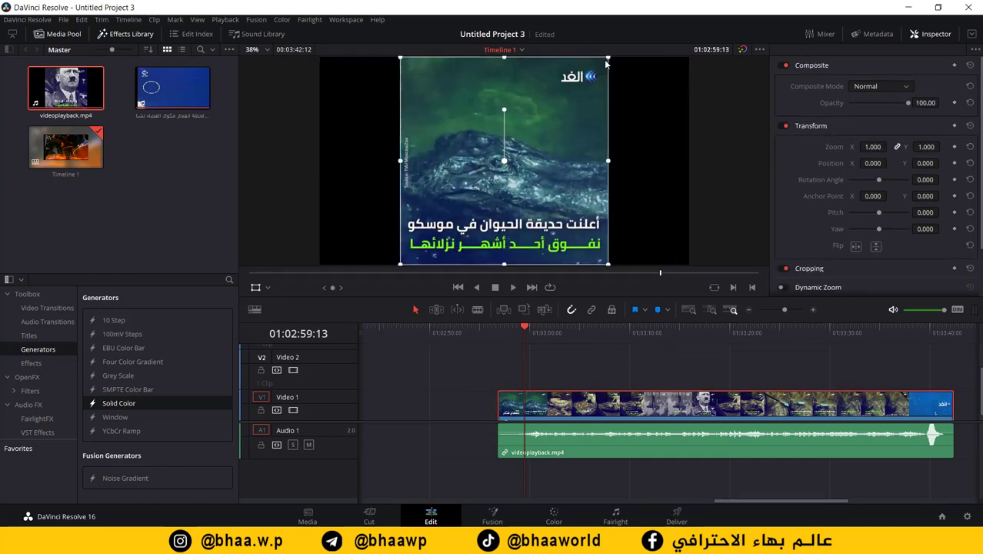
pyautogui.moveTo(607, 58); pyautogui.dragTo(585, 80)
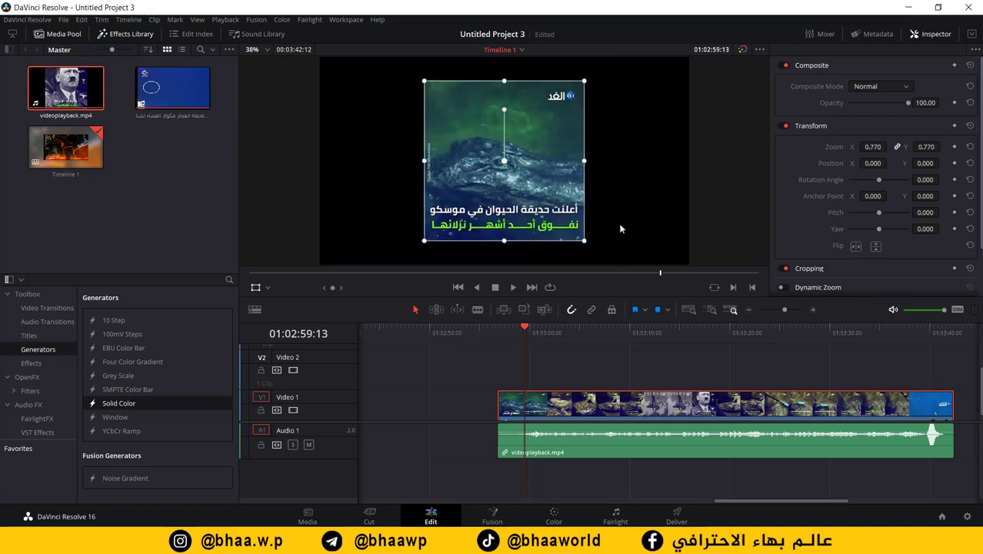
pyautogui.click(627, 380)
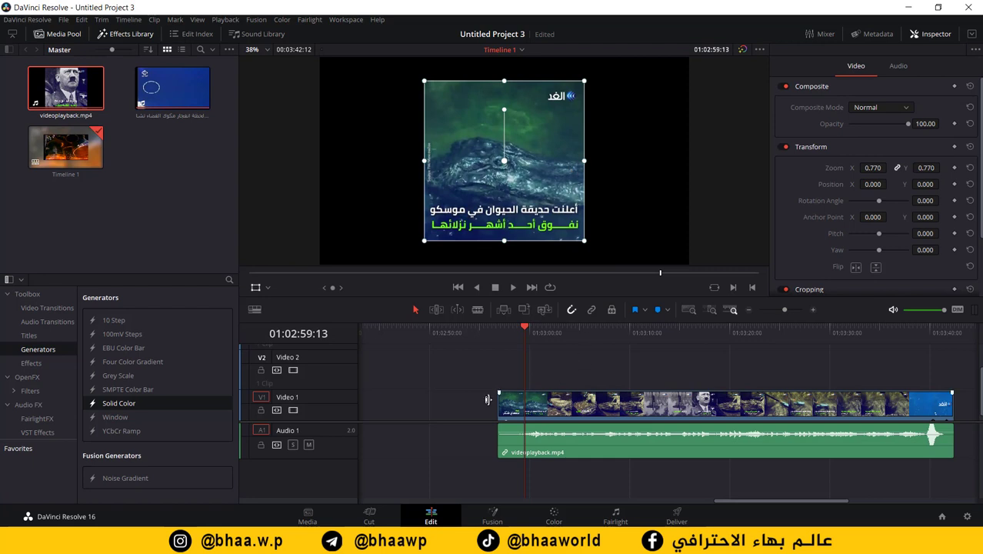
pyautogui.click(579, 408)
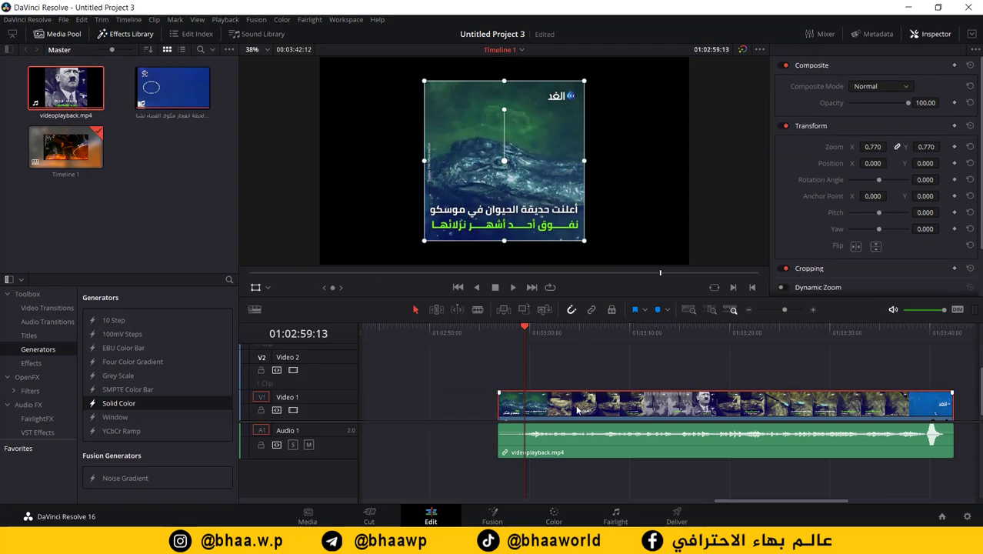
pyautogui.moveTo(581, 406); pyautogui.dragTo(584, 368)
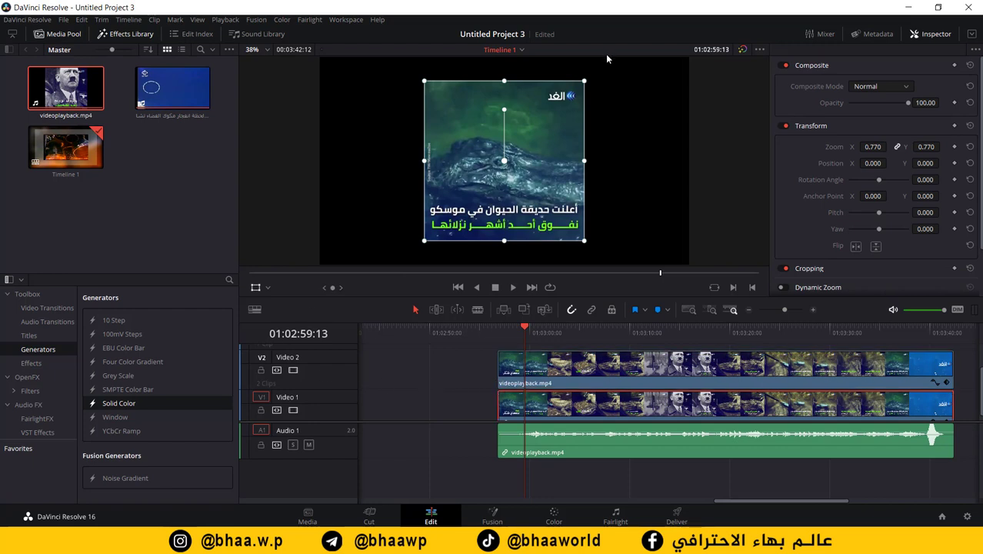
# Step: Enlarge the Video 1 copy of videoplayback.mp4 to fill the frame, with zoom about 1.805 in X and 1.494 in Y
pyautogui.moveTo(585, 80); pyautogui.dragTo(854, 5)
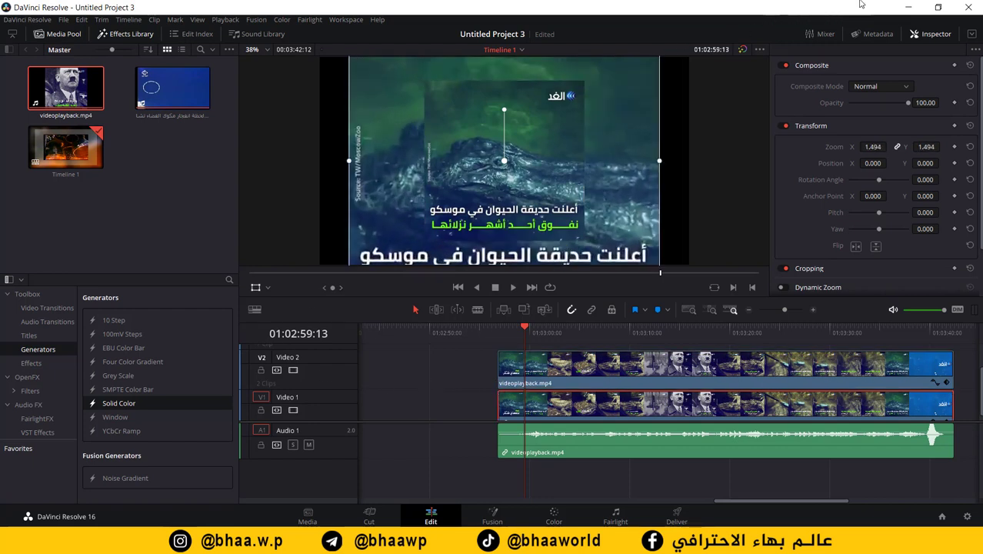
pyautogui.moveTo(661, 158); pyautogui.dragTo(692, 127)
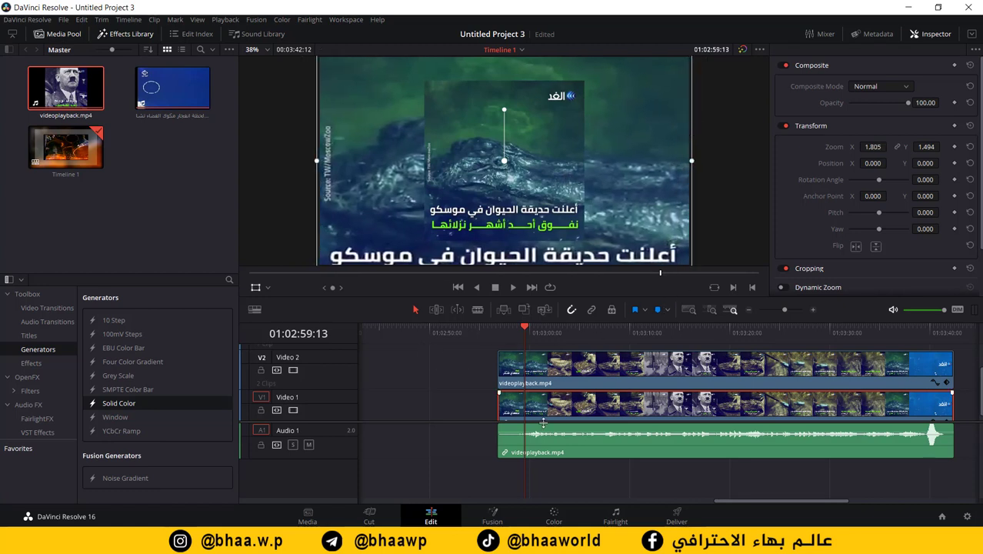
pyautogui.click(440, 405)
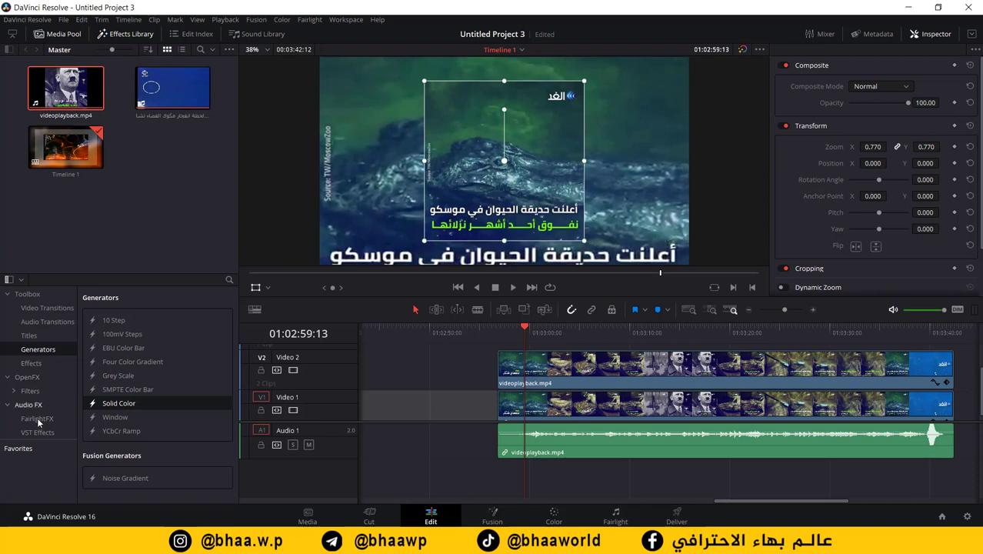
# Step: Apply the OpenFX Gaussian Blur to the Video 1 copy of videoplayback.mp4 and raise its ganged strength to about 0.669
pyautogui.click(28, 377)
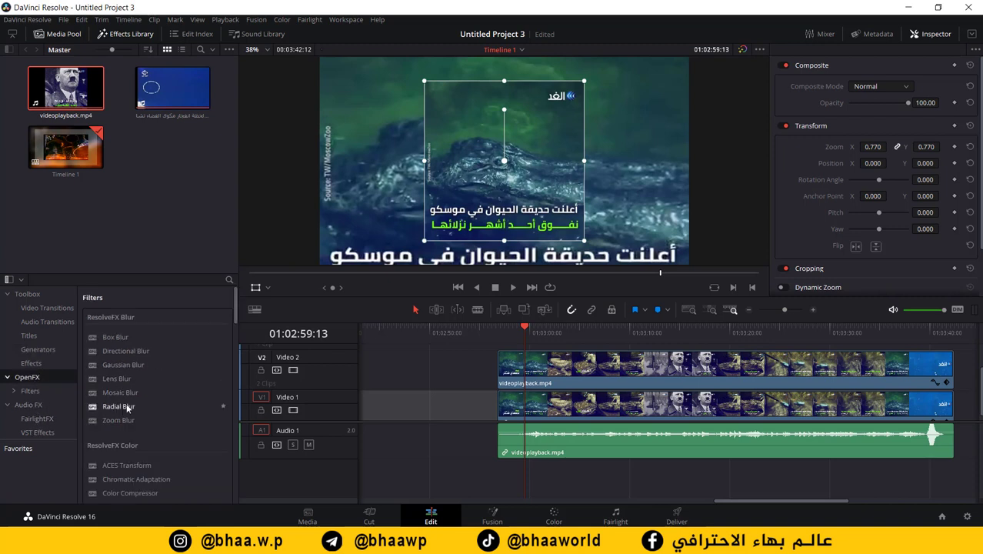
pyautogui.moveTo(123, 365); pyautogui.dragTo(526, 410)
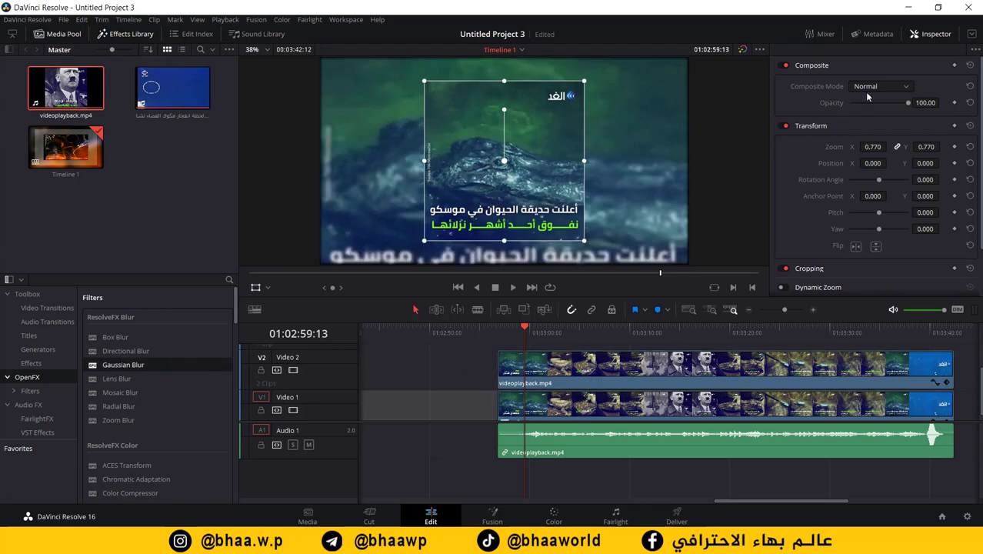
pyautogui.click(712, 398)
pyautogui.click(900, 66)
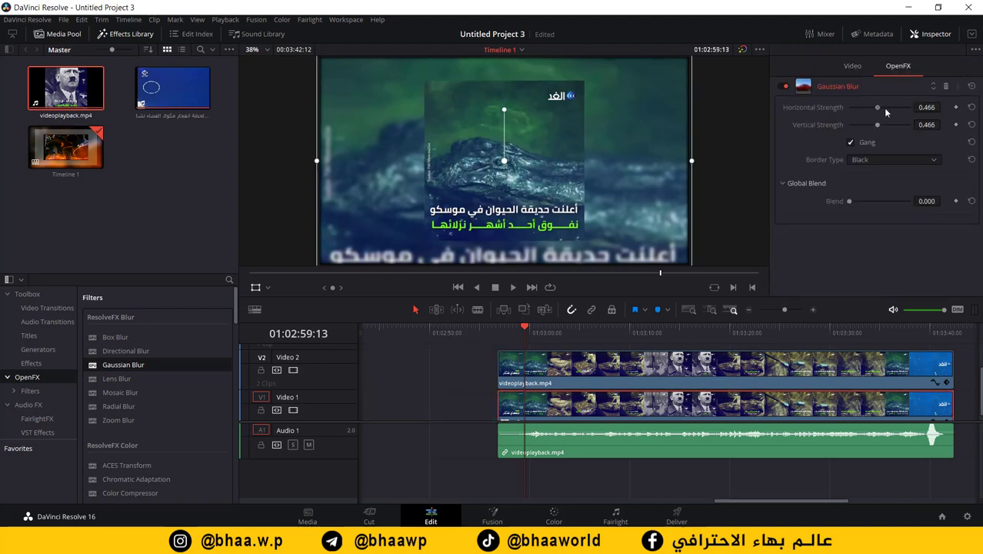
pyautogui.moveTo(881, 108); pyautogui.dragTo(889, 108)
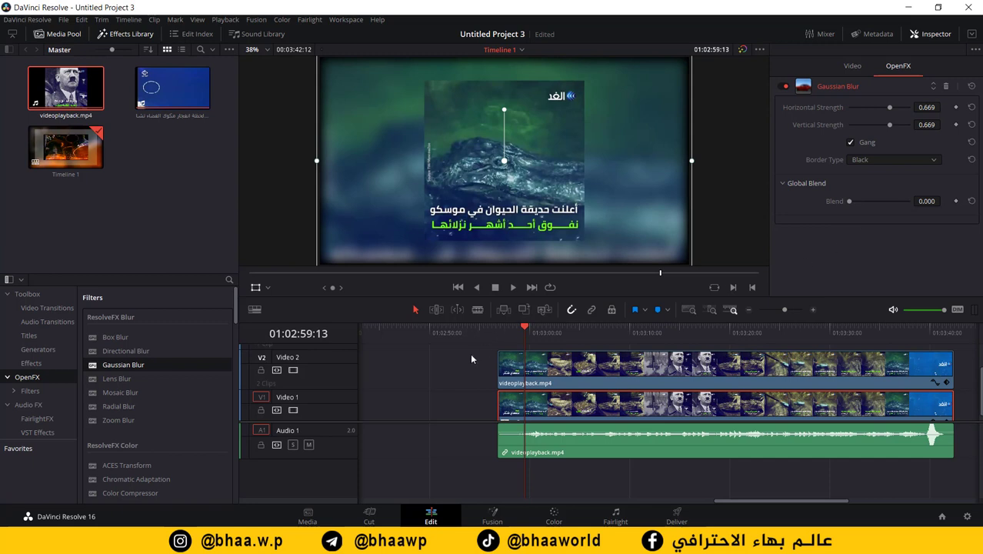
# Step: Move the scaled-down videoplayback.mp4 clip from Video 2 up to Video 3, keeping it aligned with its blurred copy
pyautogui.click(531, 369)
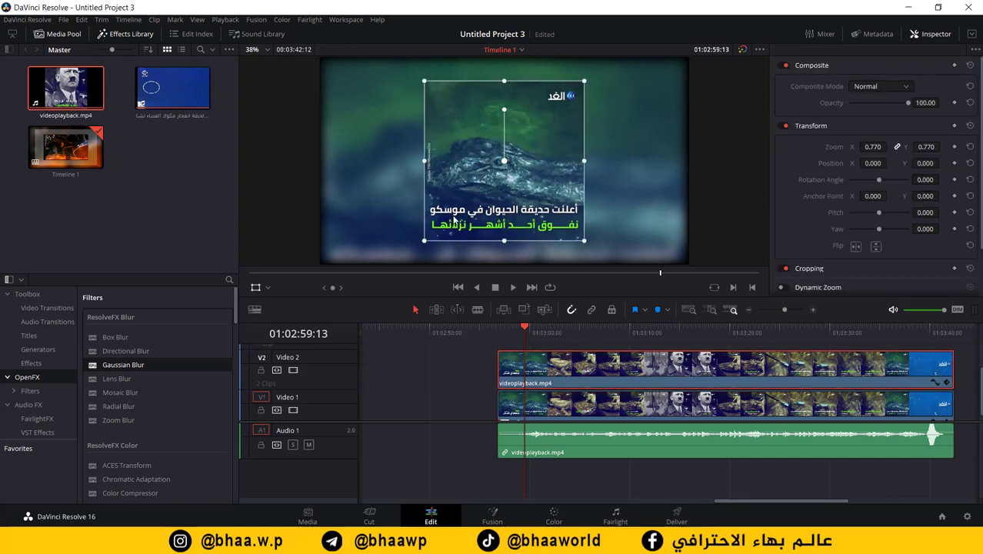
pyautogui.click(428, 386)
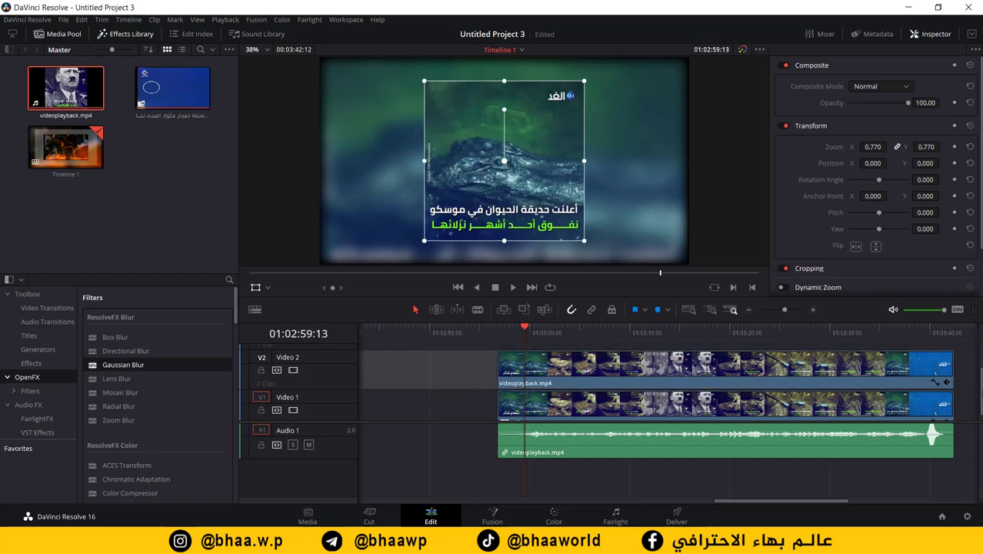
pyautogui.scroll(2, 716, 393)
pyautogui.moveTo(675, 395); pyautogui.dragTo(676, 355)
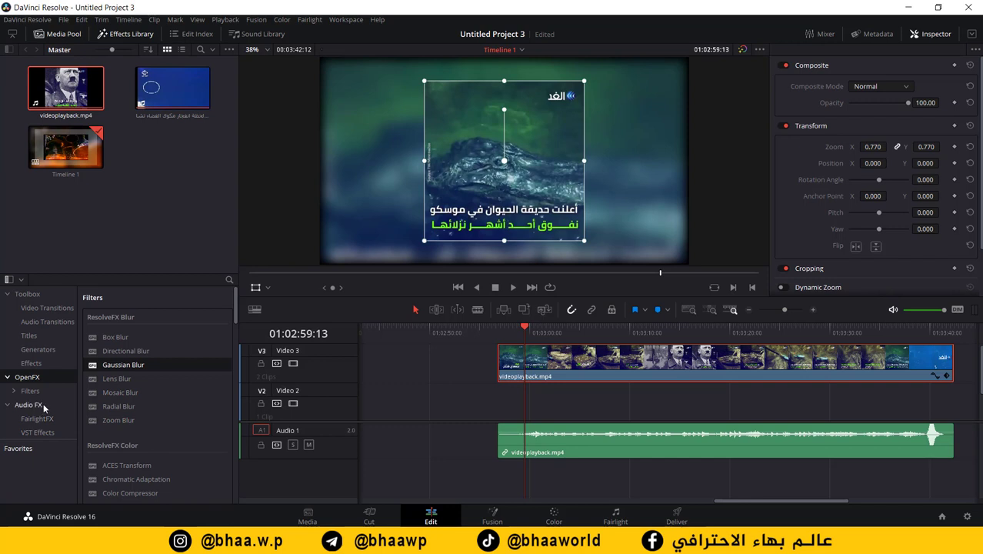
# Step: Place a Solid Color generator on Video 2 between the two videoplayback.mp4 clips, spanning their full length
pyautogui.click(38, 349)
pyautogui.moveTo(123, 402); pyautogui.dragTo(542, 408)
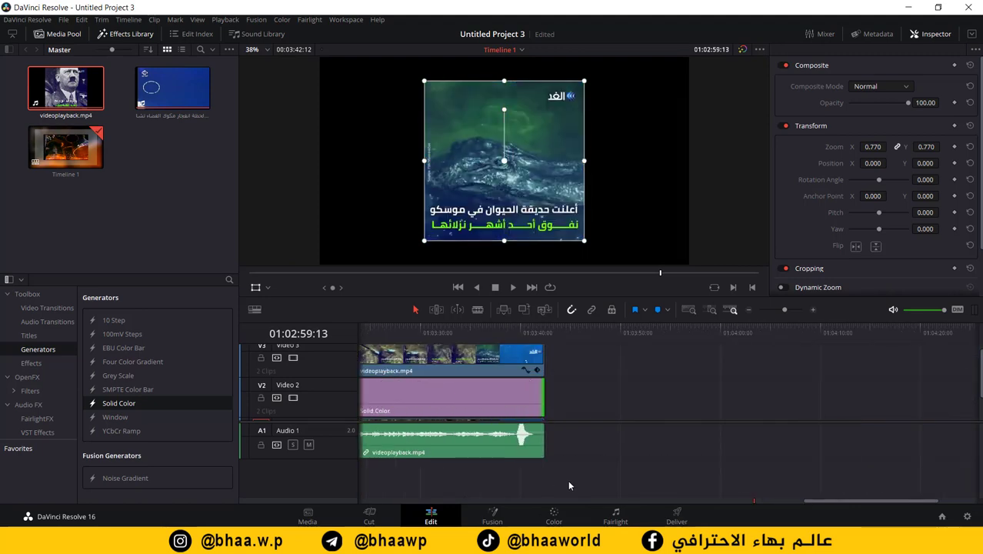
pyautogui.moveTo(845, 501); pyautogui.dragTo(776, 502)
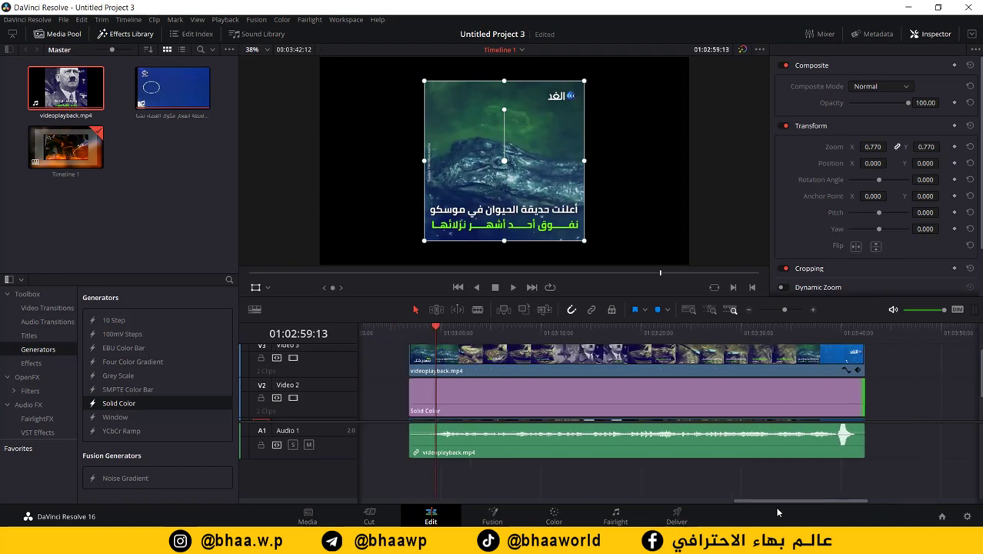
# Step: Shrink the Solid Color to a thin border around the square video, with zoom about 0.471 in X and 0.829 in Y
pyautogui.click(472, 400)
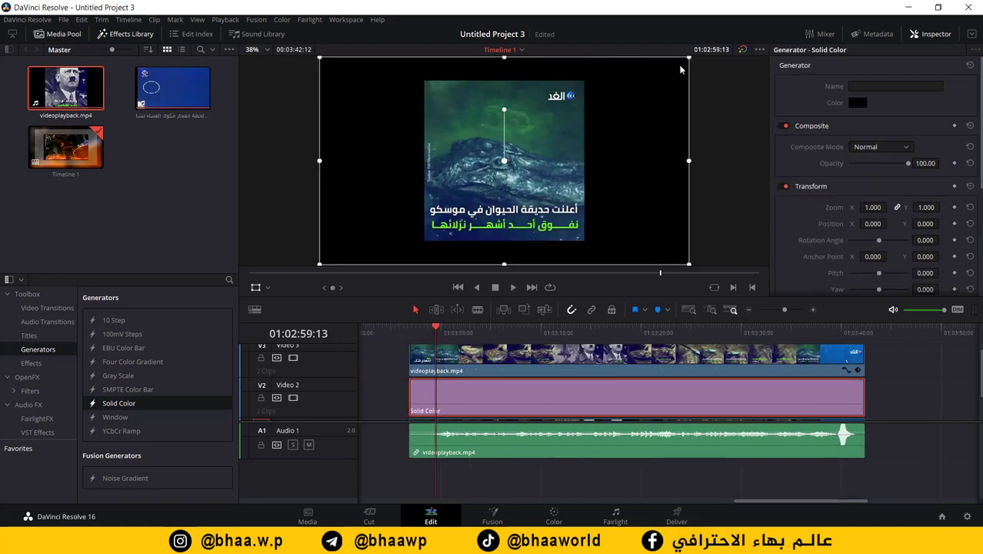
pyautogui.moveTo(689, 64); pyautogui.dragTo(633, 89)
pyautogui.moveTo(504, 90); pyautogui.dragTo(505, 74)
pyautogui.moveTo(378, 162); pyautogui.dragTo(417, 160)
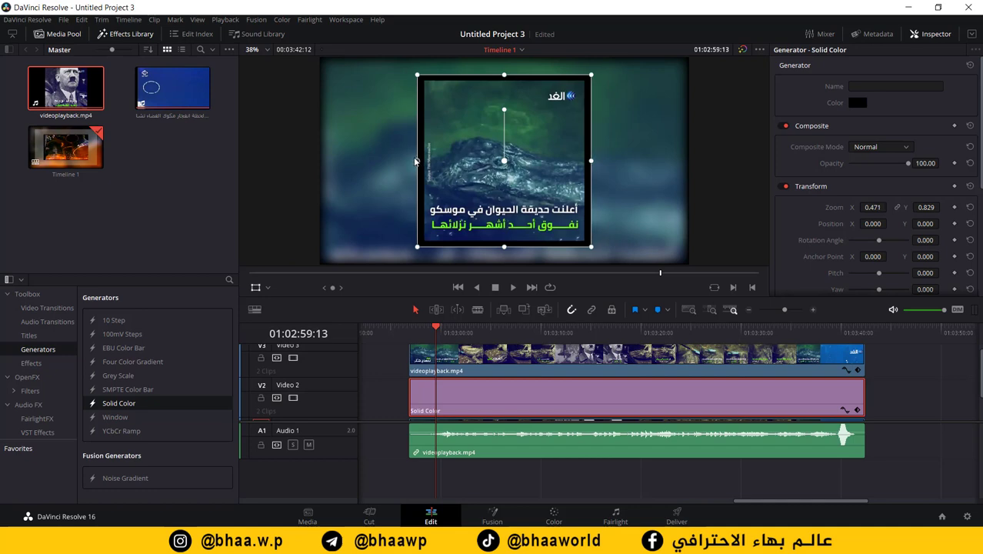
# Step: Try red and then orange (#ff5500) as the Solid Color border's colour, applying the orange
pyautogui.click(856, 102)
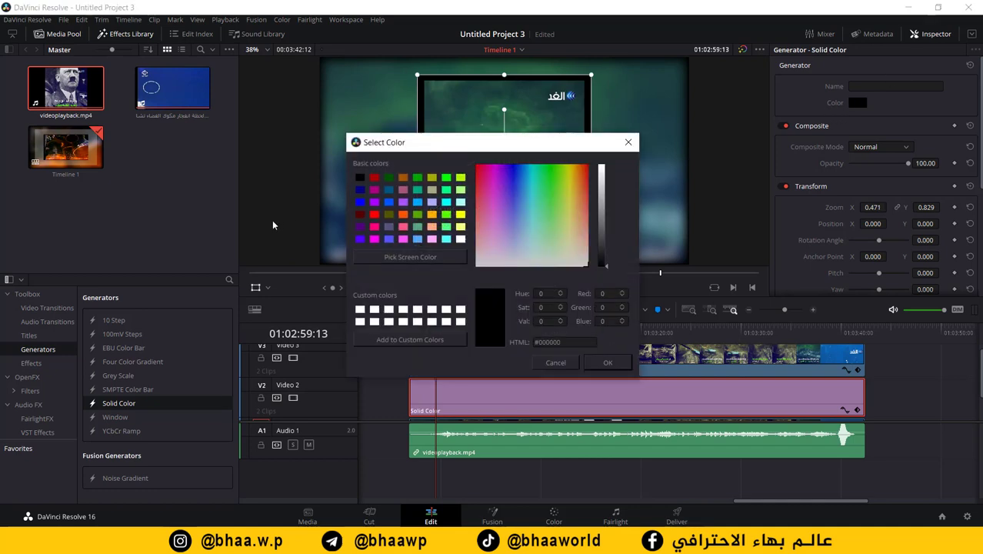
pyautogui.click(375, 215)
pyautogui.moveTo(408, 142); pyautogui.dragTo(704, 105)
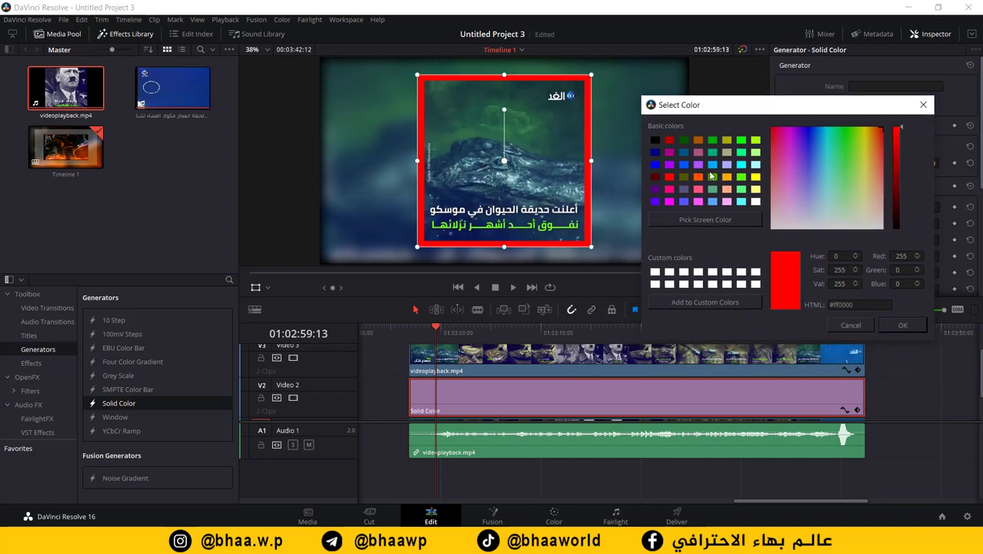
pyautogui.click(711, 176)
pyautogui.click(698, 180)
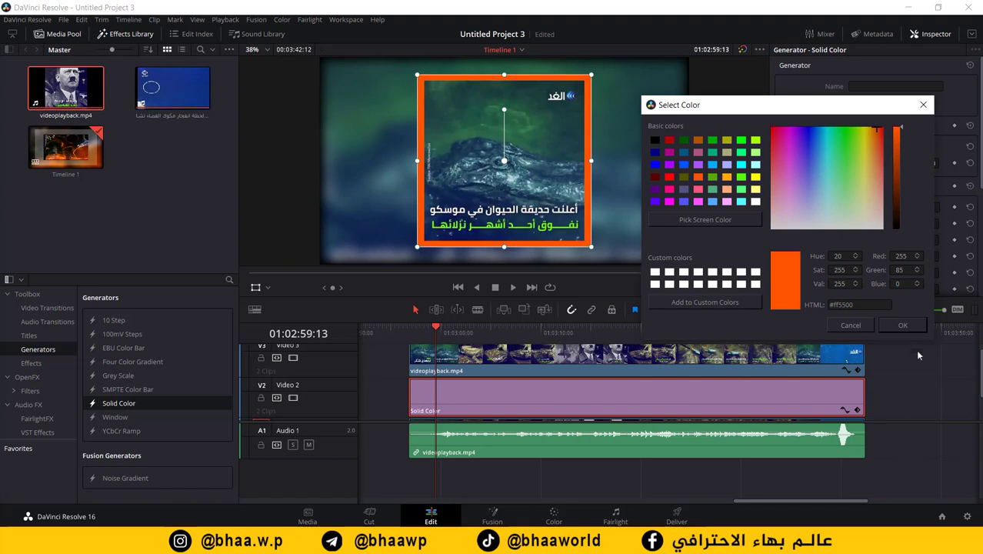
pyautogui.click(916, 323)
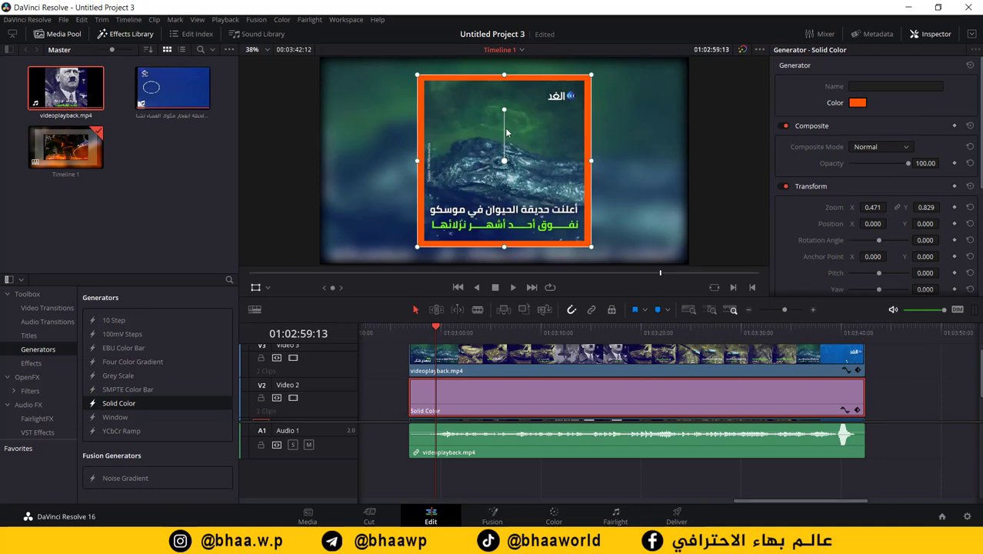
# Step: Set the Solid Color border's colour to white (#ffffff)
pyautogui.click(857, 103)
pyautogui.click(461, 239)
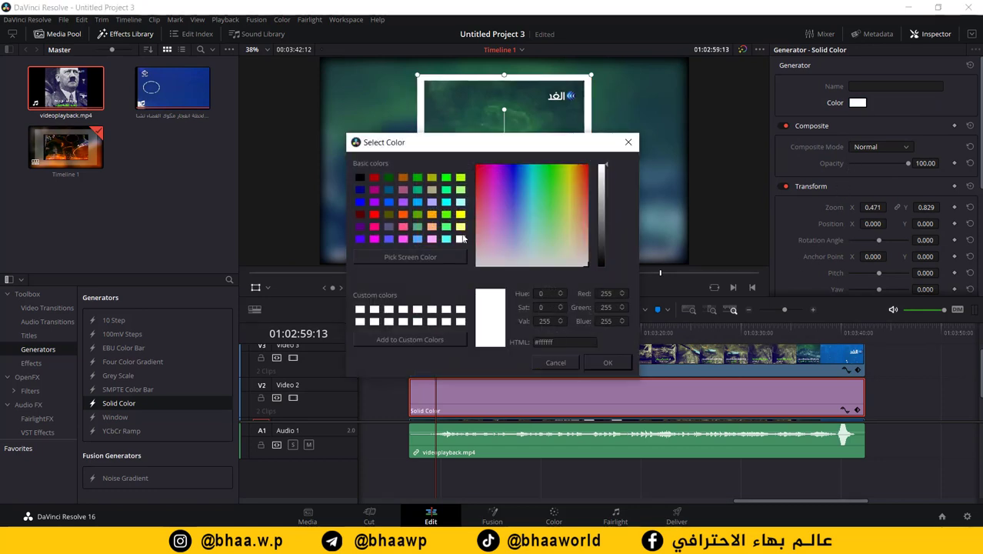
pyautogui.click(606, 361)
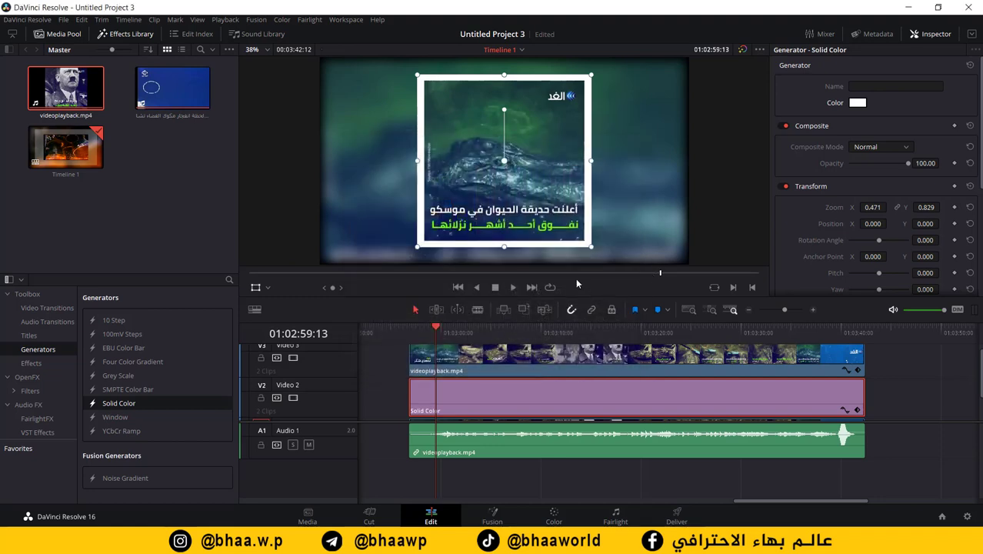
# Step: Play the square-video composition from its start to review the white border and blurred background, then stop playback
pyautogui.click(410, 334)
pyautogui.press('space')
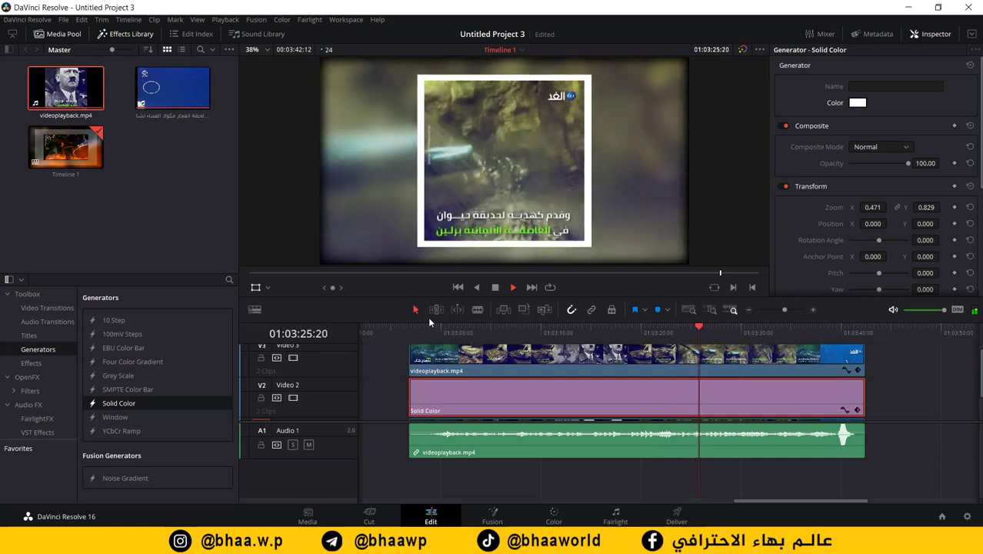
pyautogui.press('space')
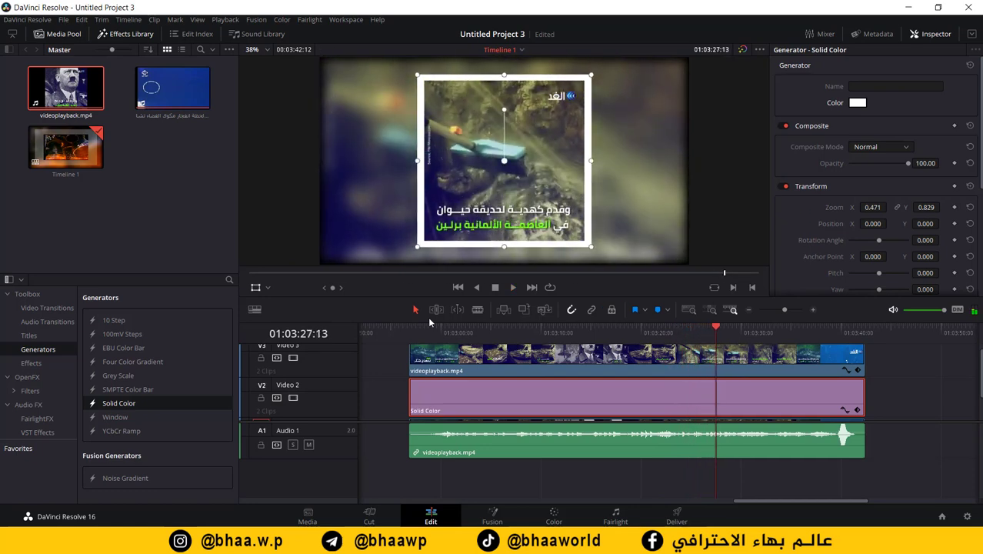